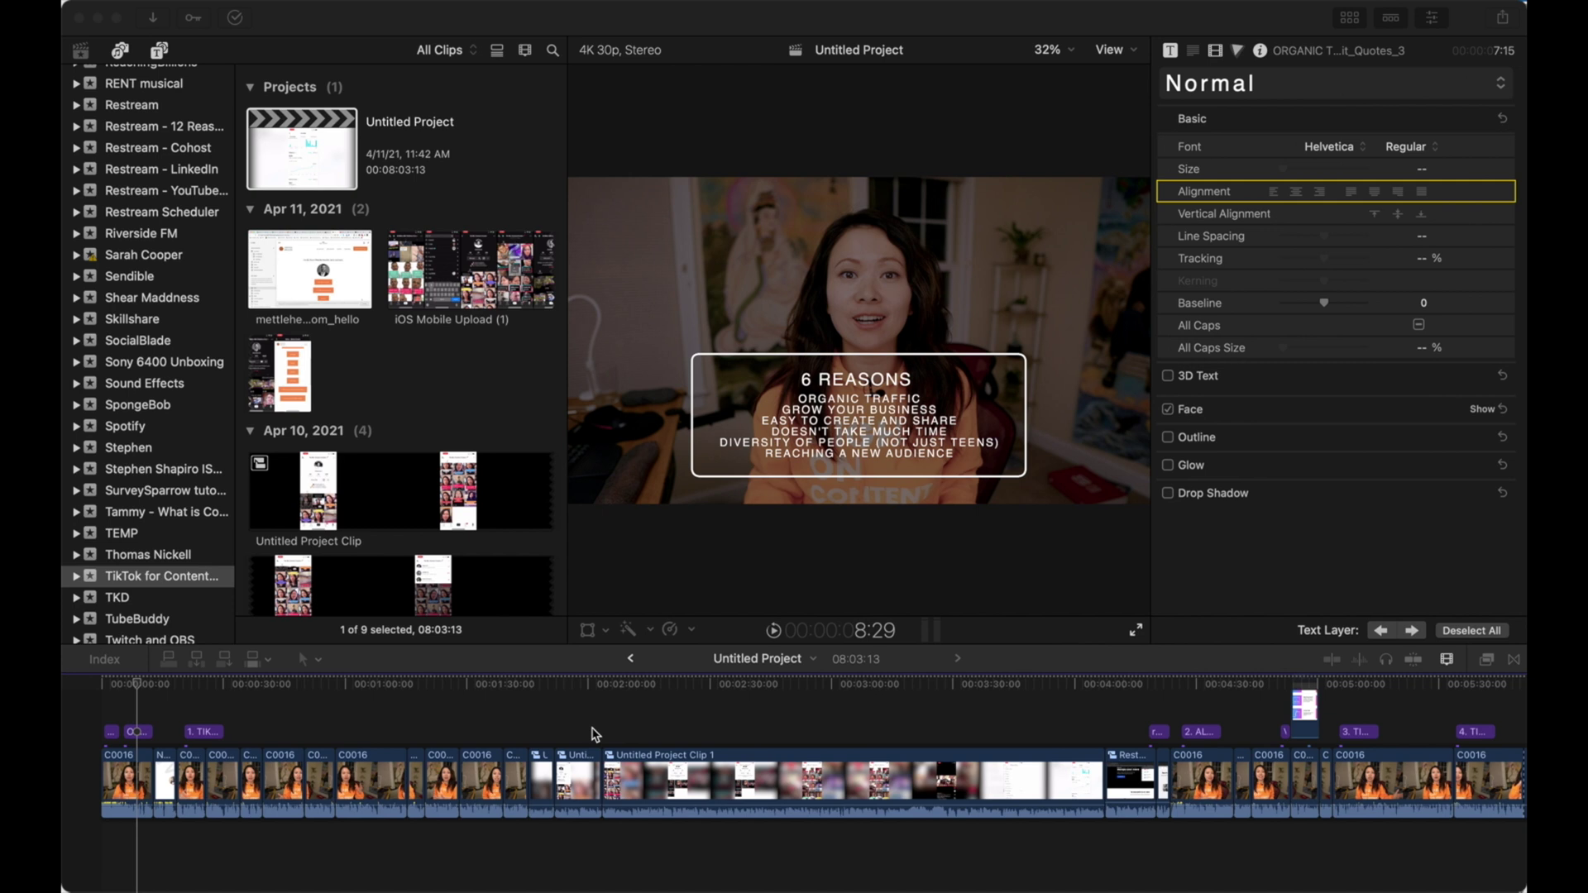
Move the playhead through tip titles 1 to 5, ending on 'TIKTOK CAN HELP GROW YOUR BUSINESS'
scroll(591, 728, right, 2)
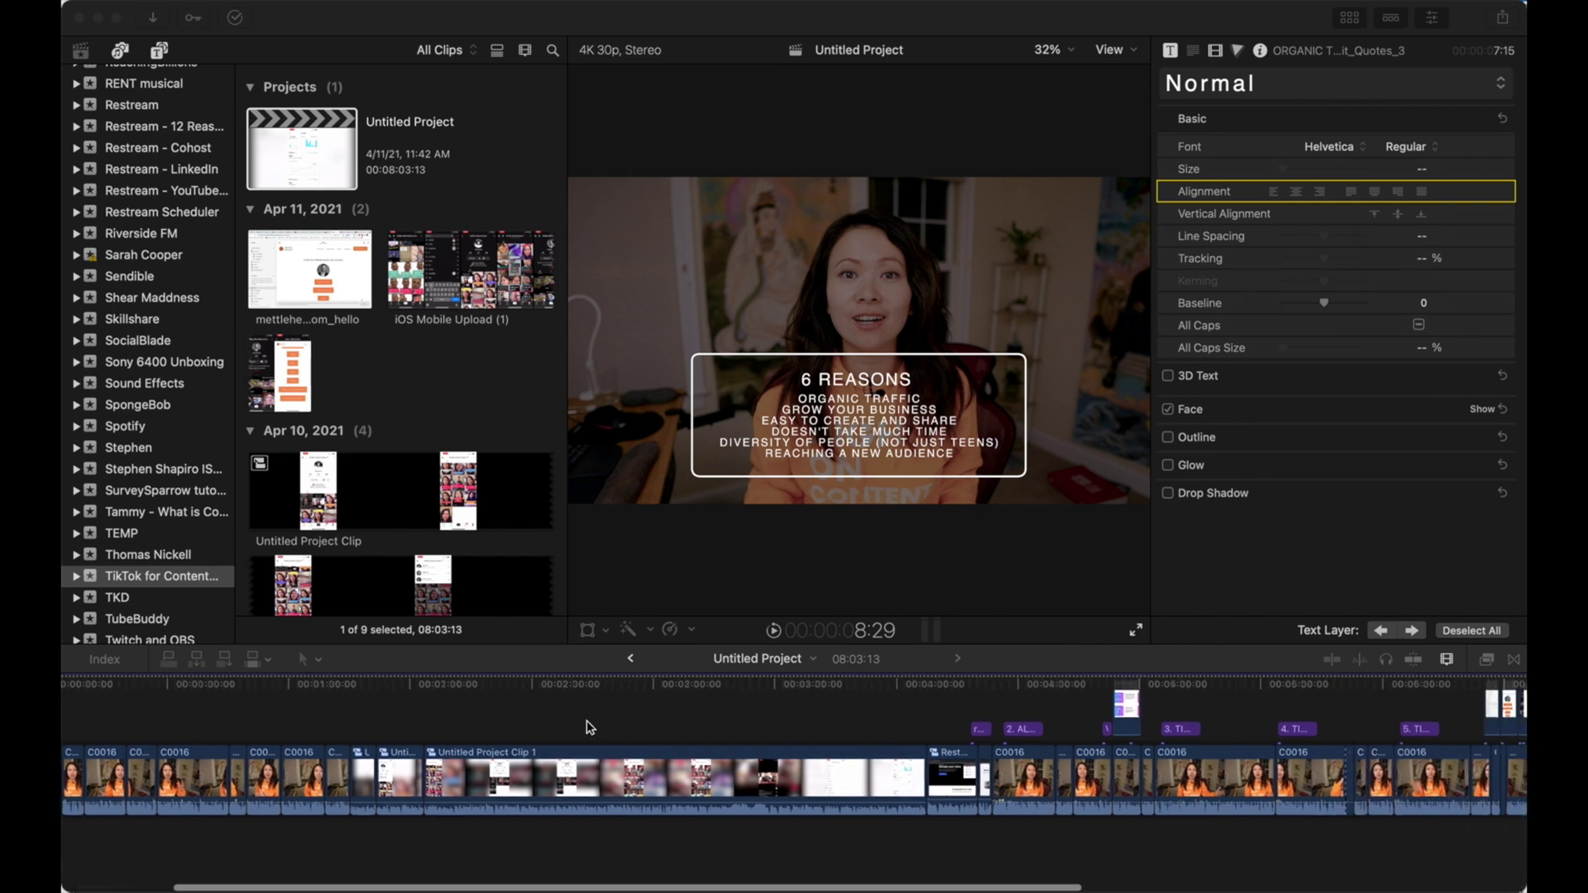
scroll(786, 691, left, 2)
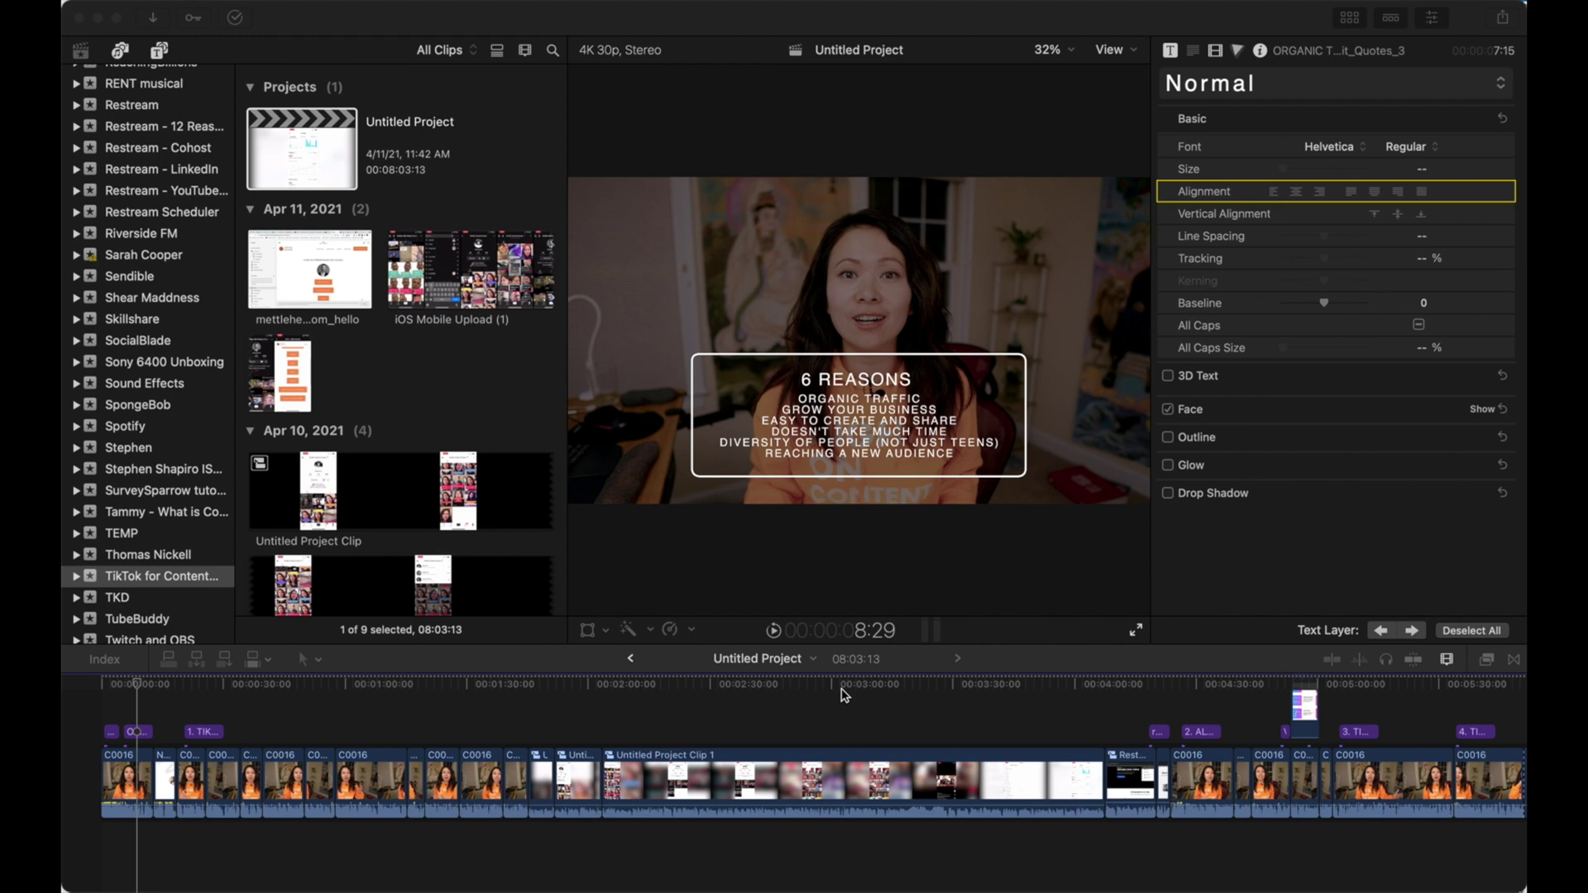
scroll(843, 695, right, 2)
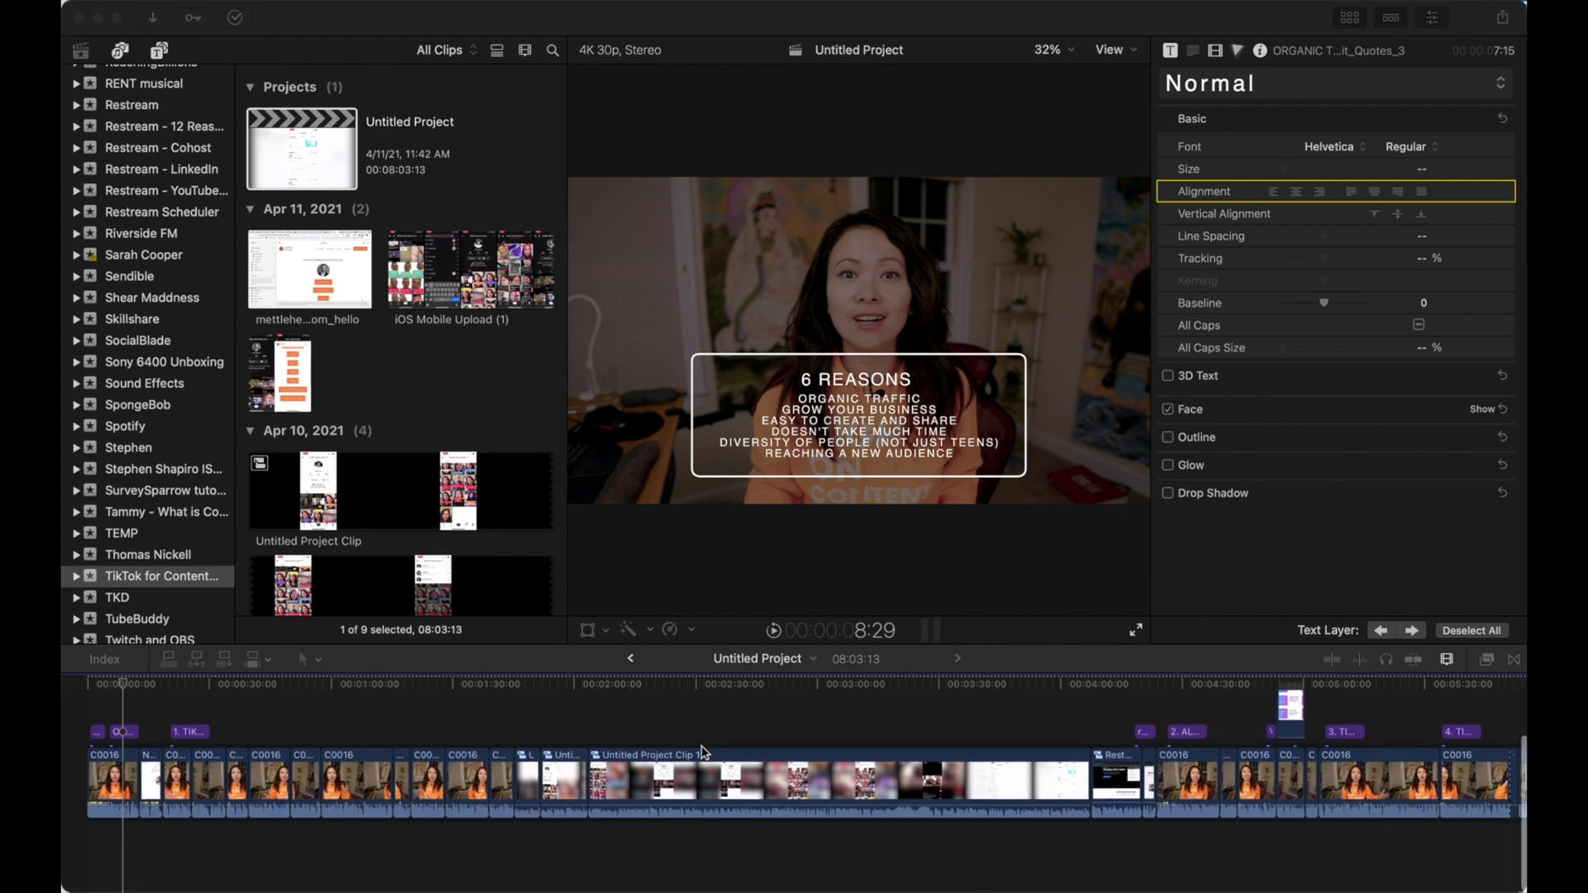
scroll(745, 753, right, 2)
click(170, 684)
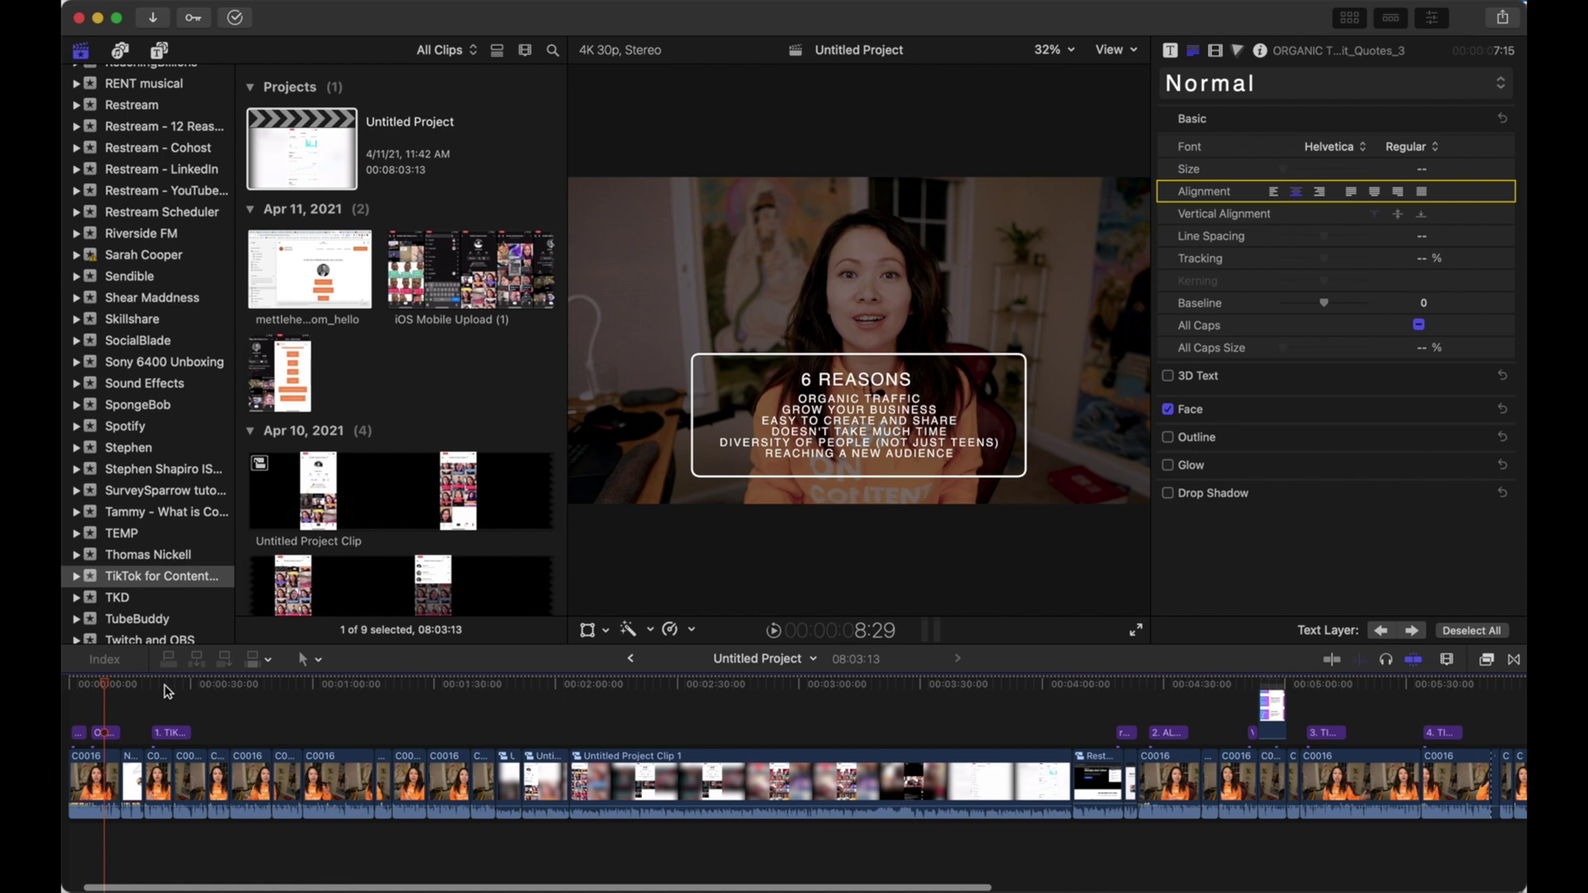
click(166, 686)
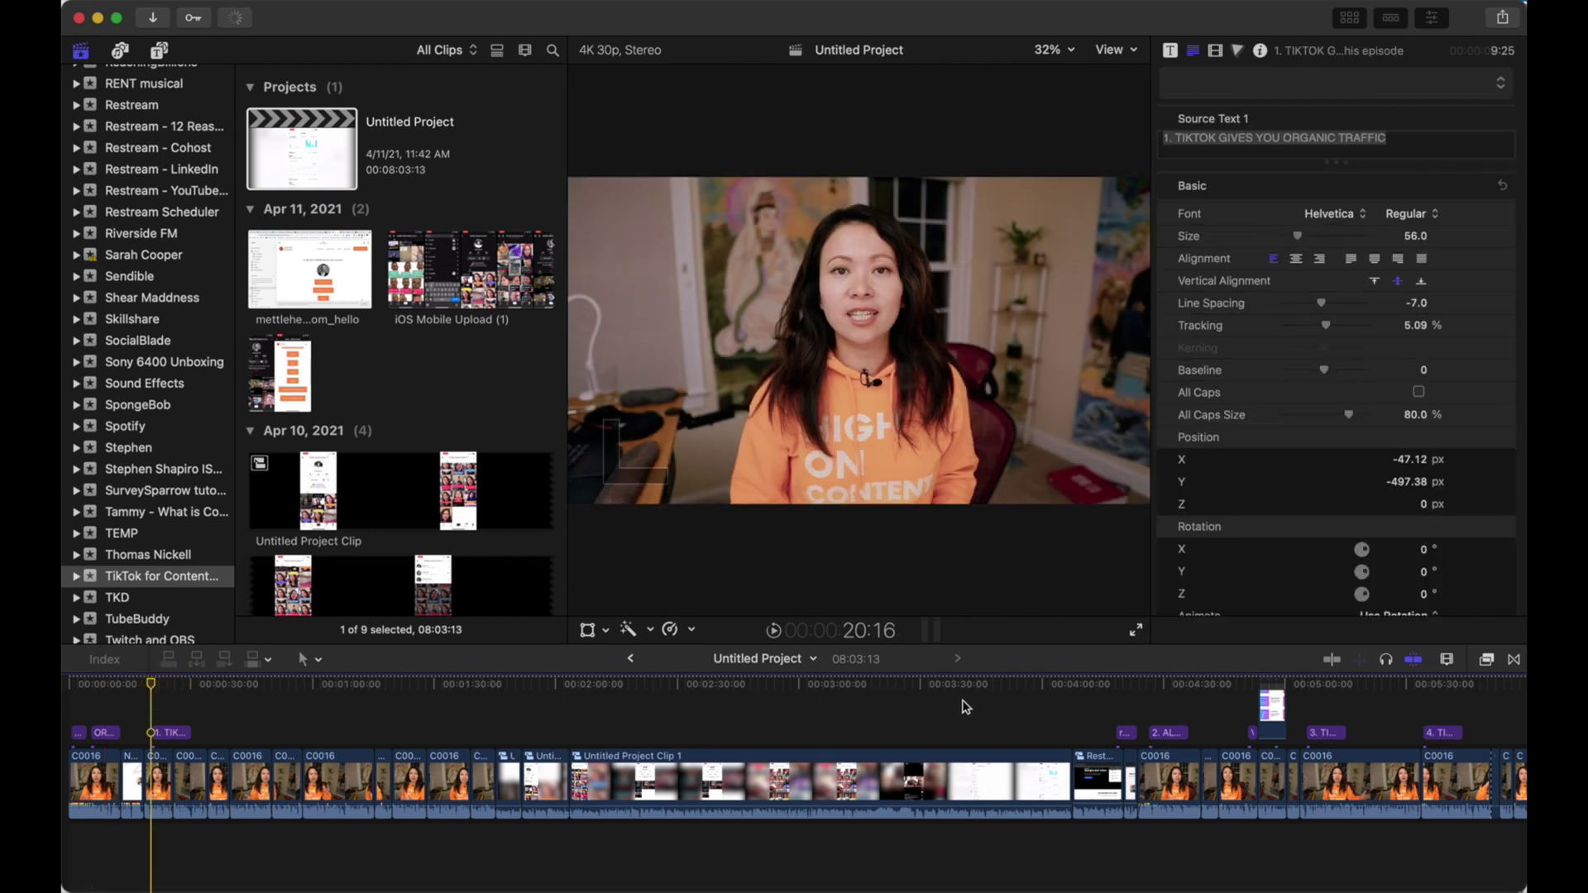
click(1169, 690)
scroll(1168, 728, right, 10)
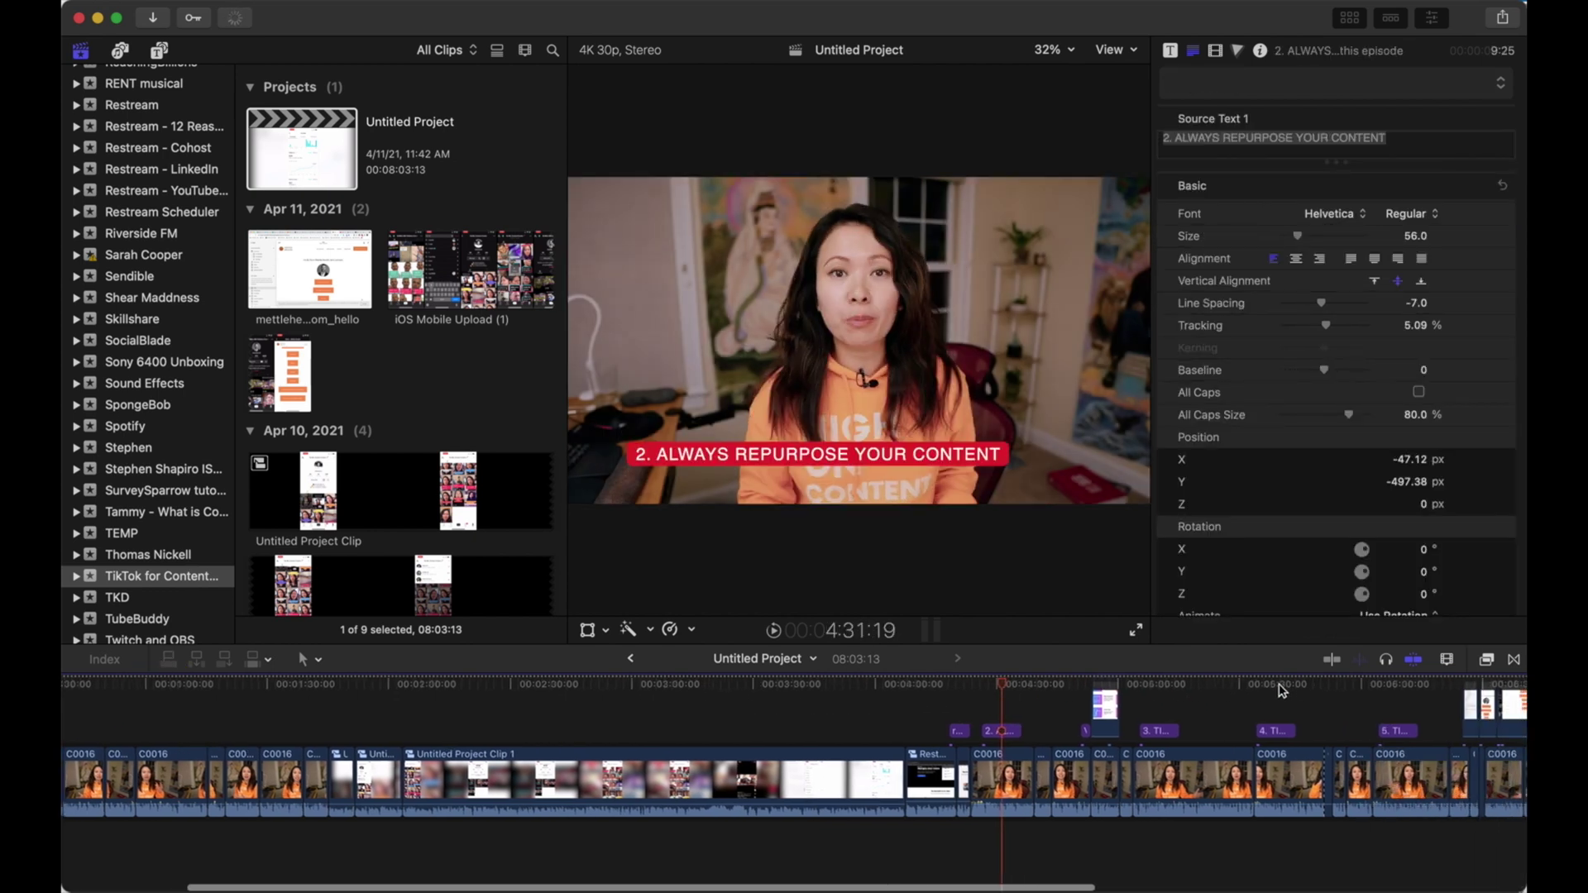
click(1150, 691)
click(1251, 689)
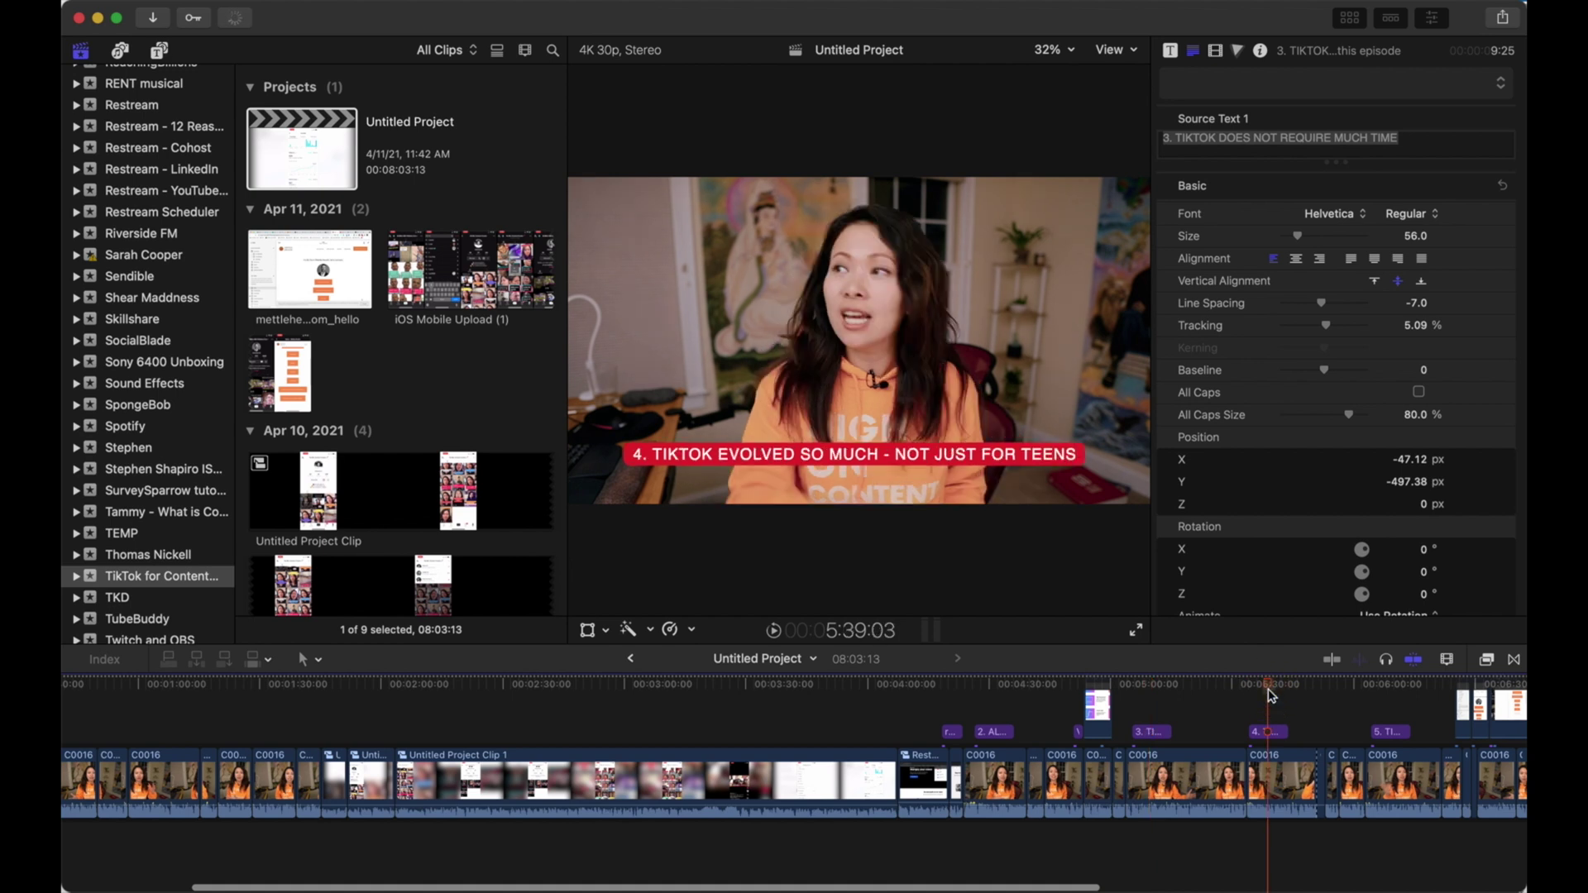
click(1389, 688)
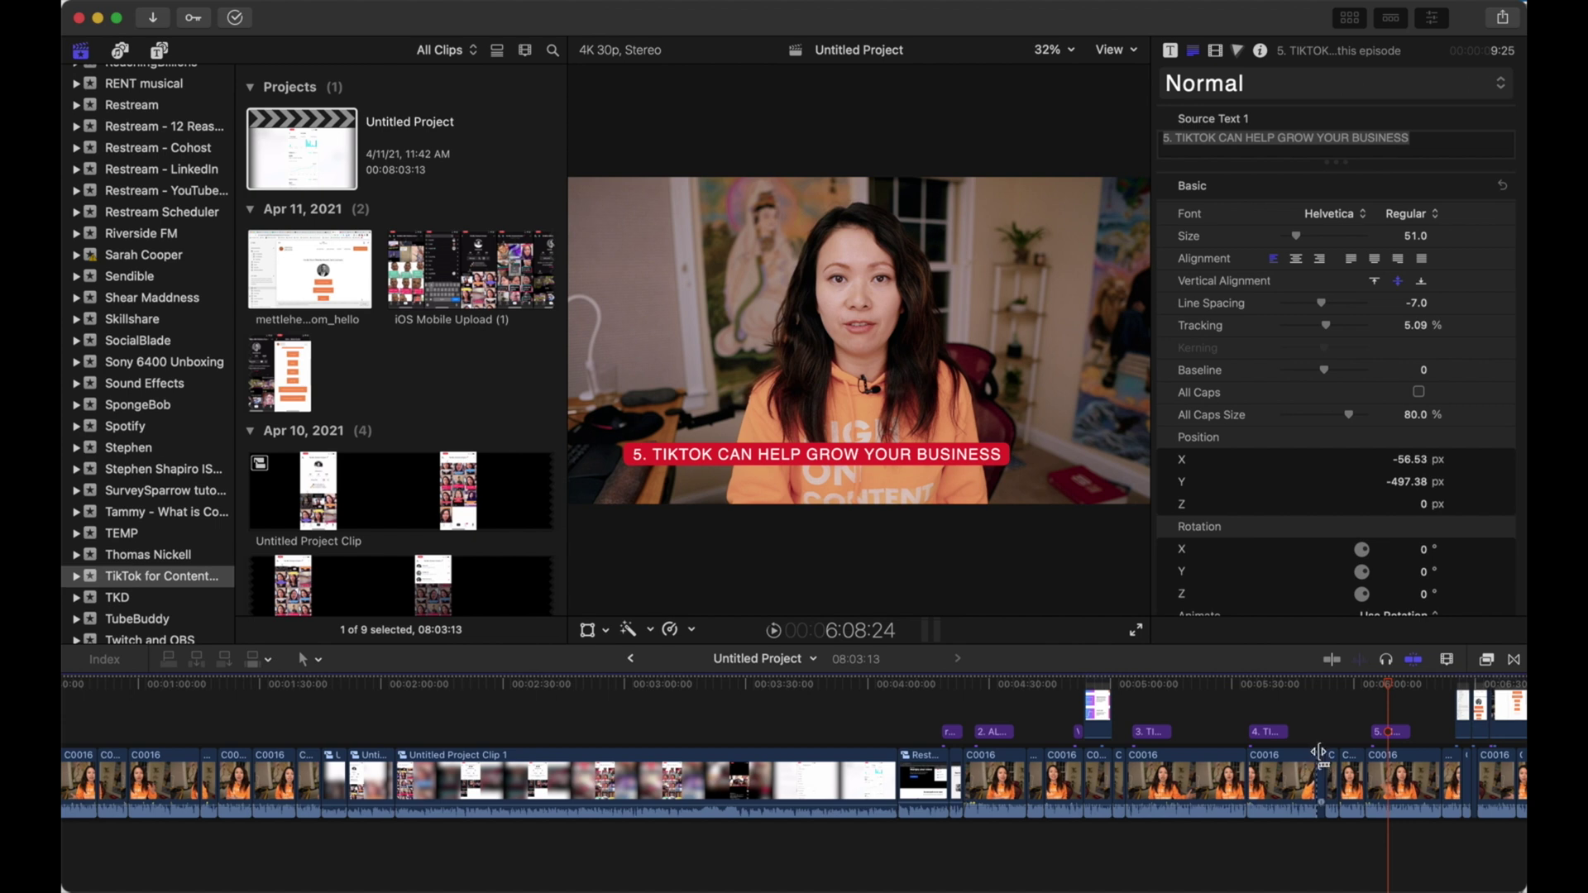
Trim a C0016 clip's end slightly shorter, then marquee-select the opening 21 clips and titles
drag(1319, 752, 1314, 753)
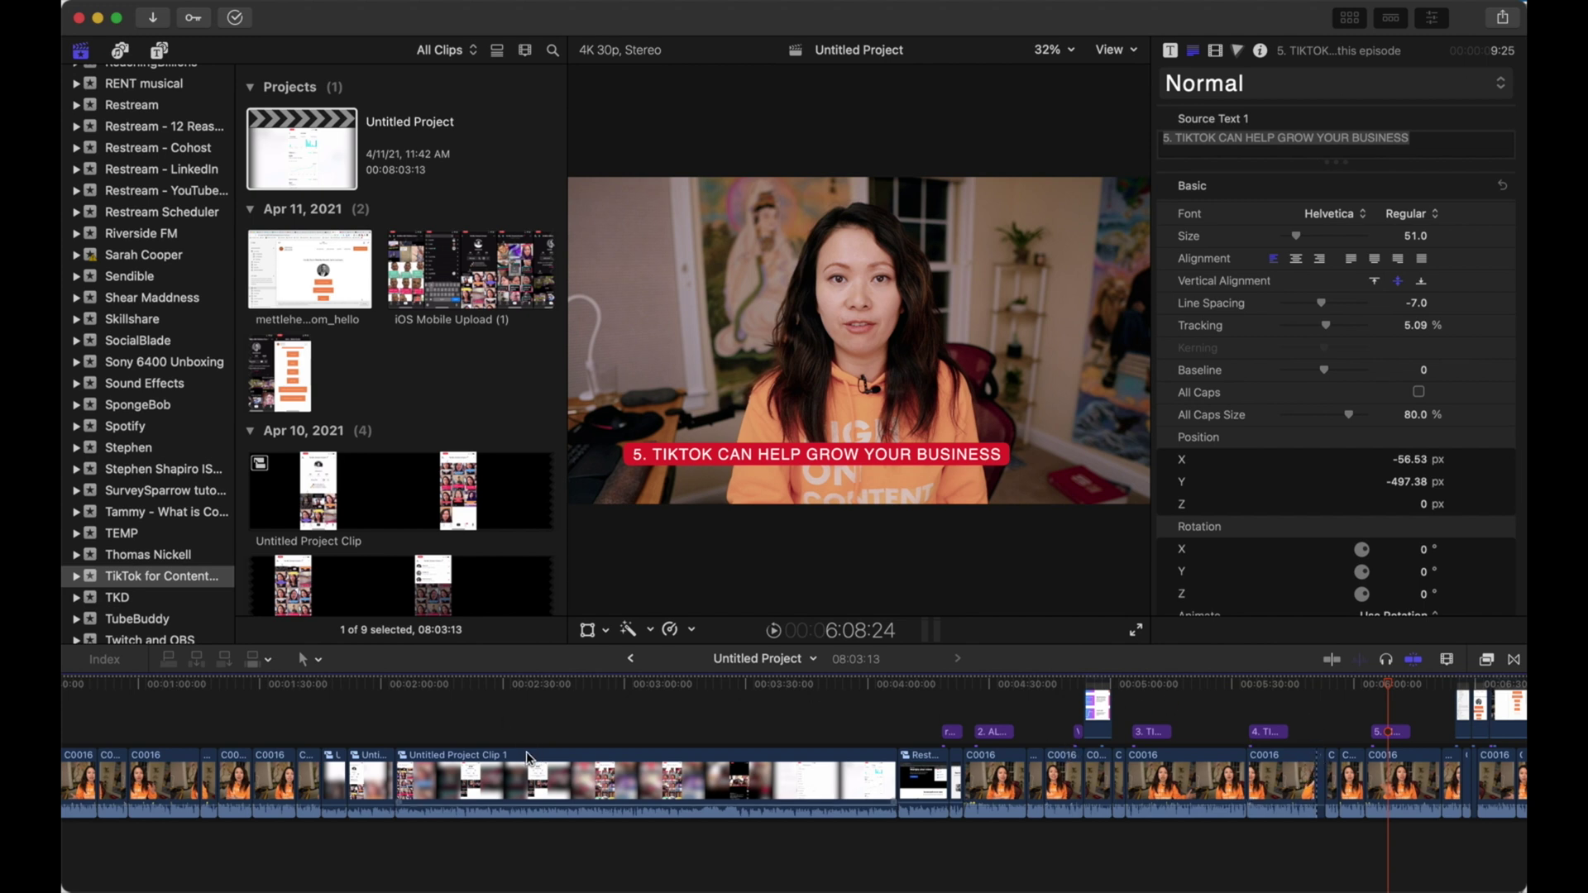
scroll(450, 711, left, 5)
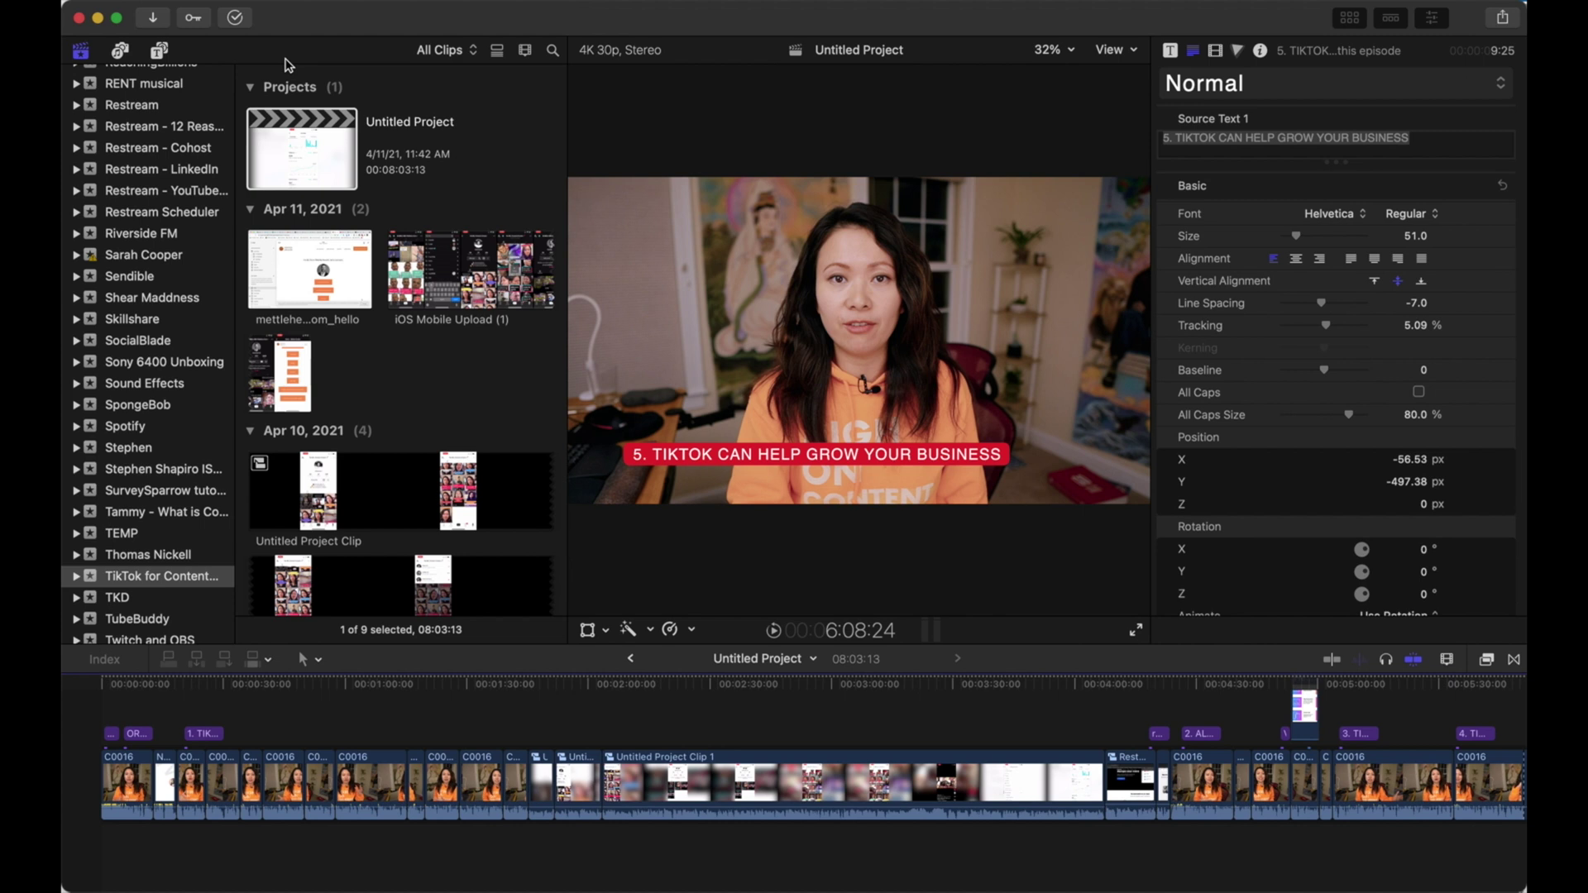
scroll(285, 70, down, 1)
drag(99, 704, 1164, 832)
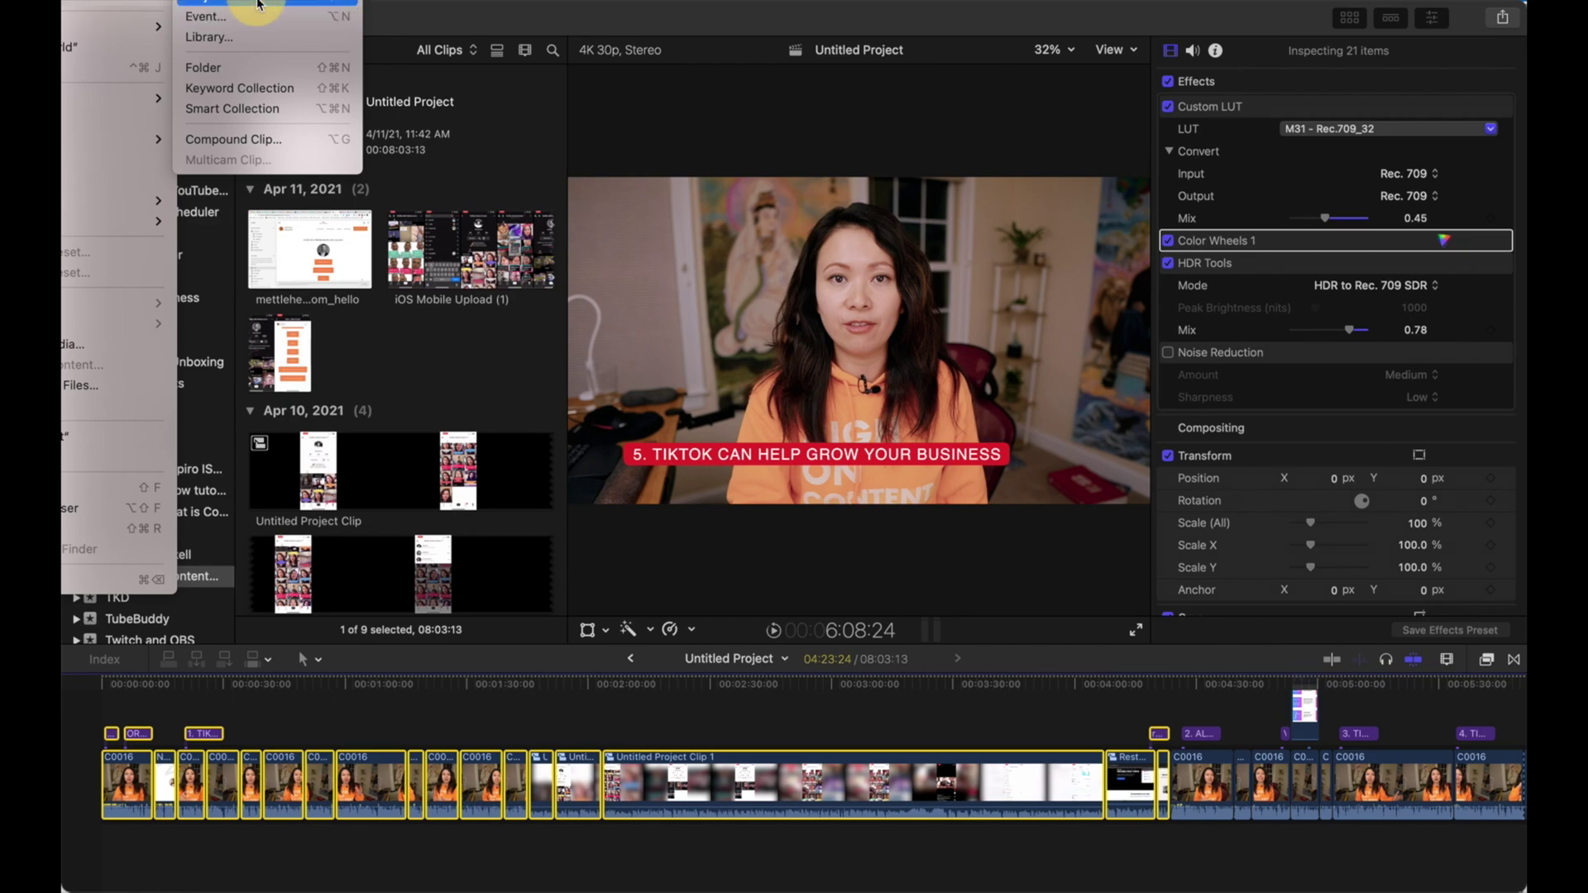
Create a project named 'TT tip 1' using the Vertical 720x1280 30p video format
click(259, 5)
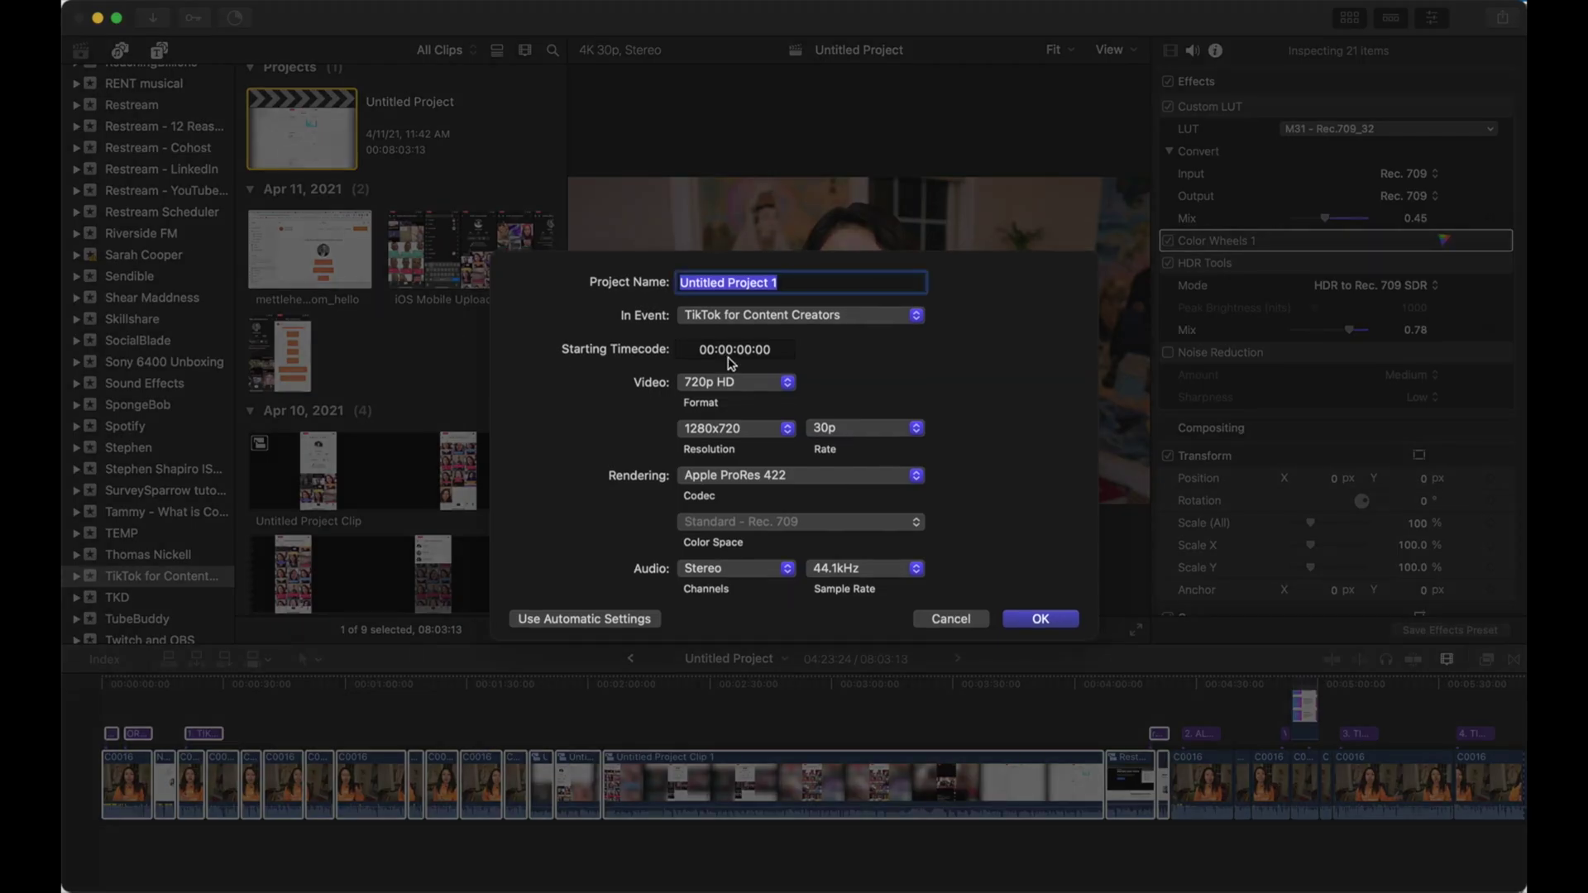
text(TT tip 1)
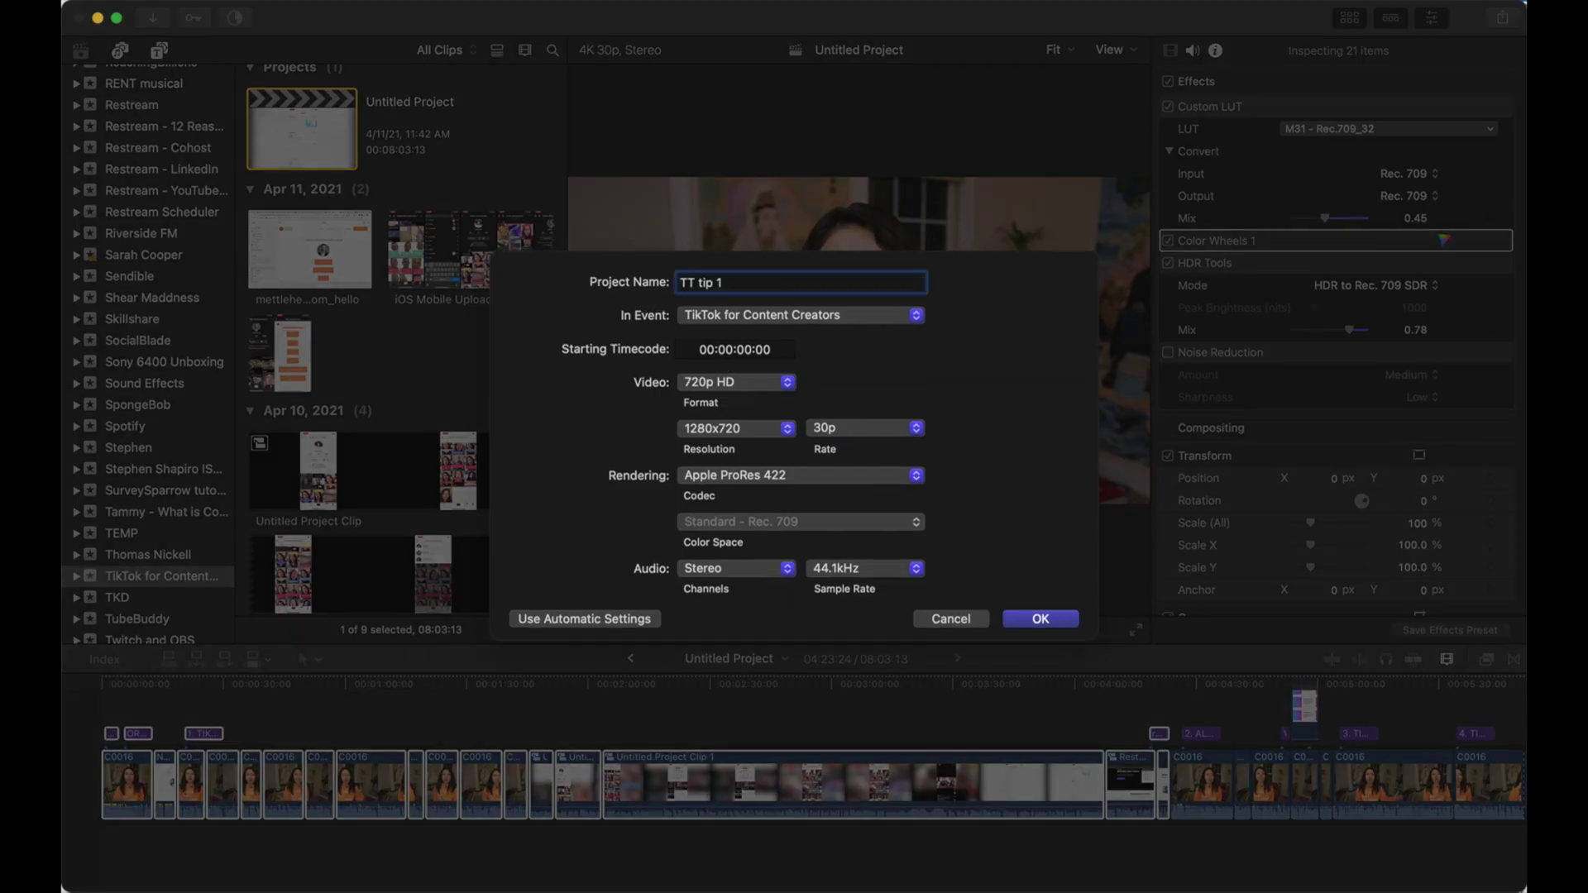
click(762, 385)
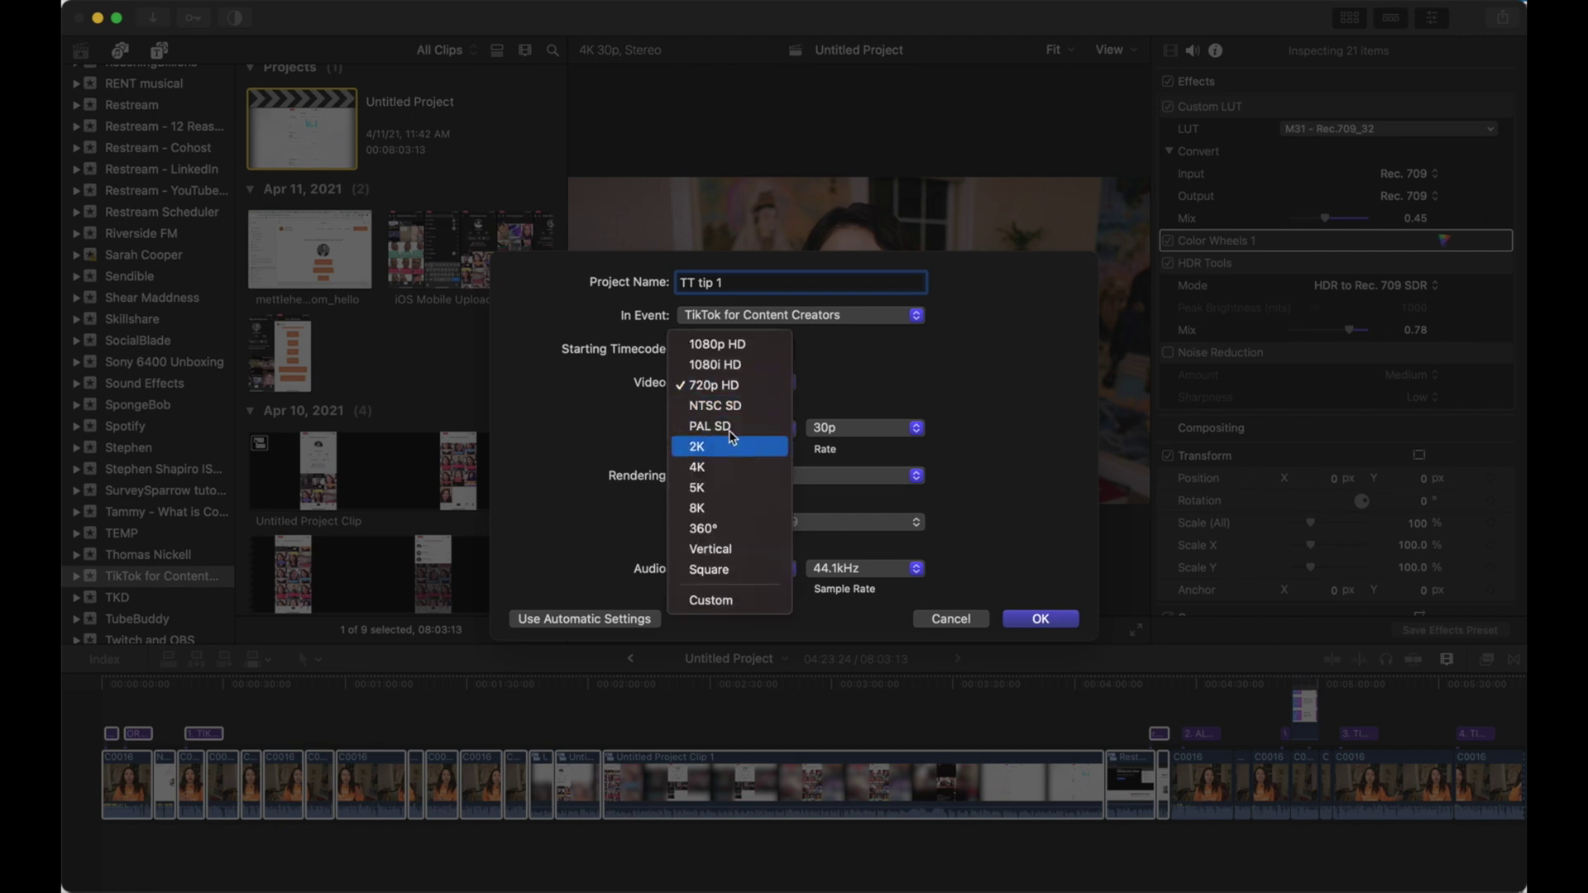
click(771, 555)
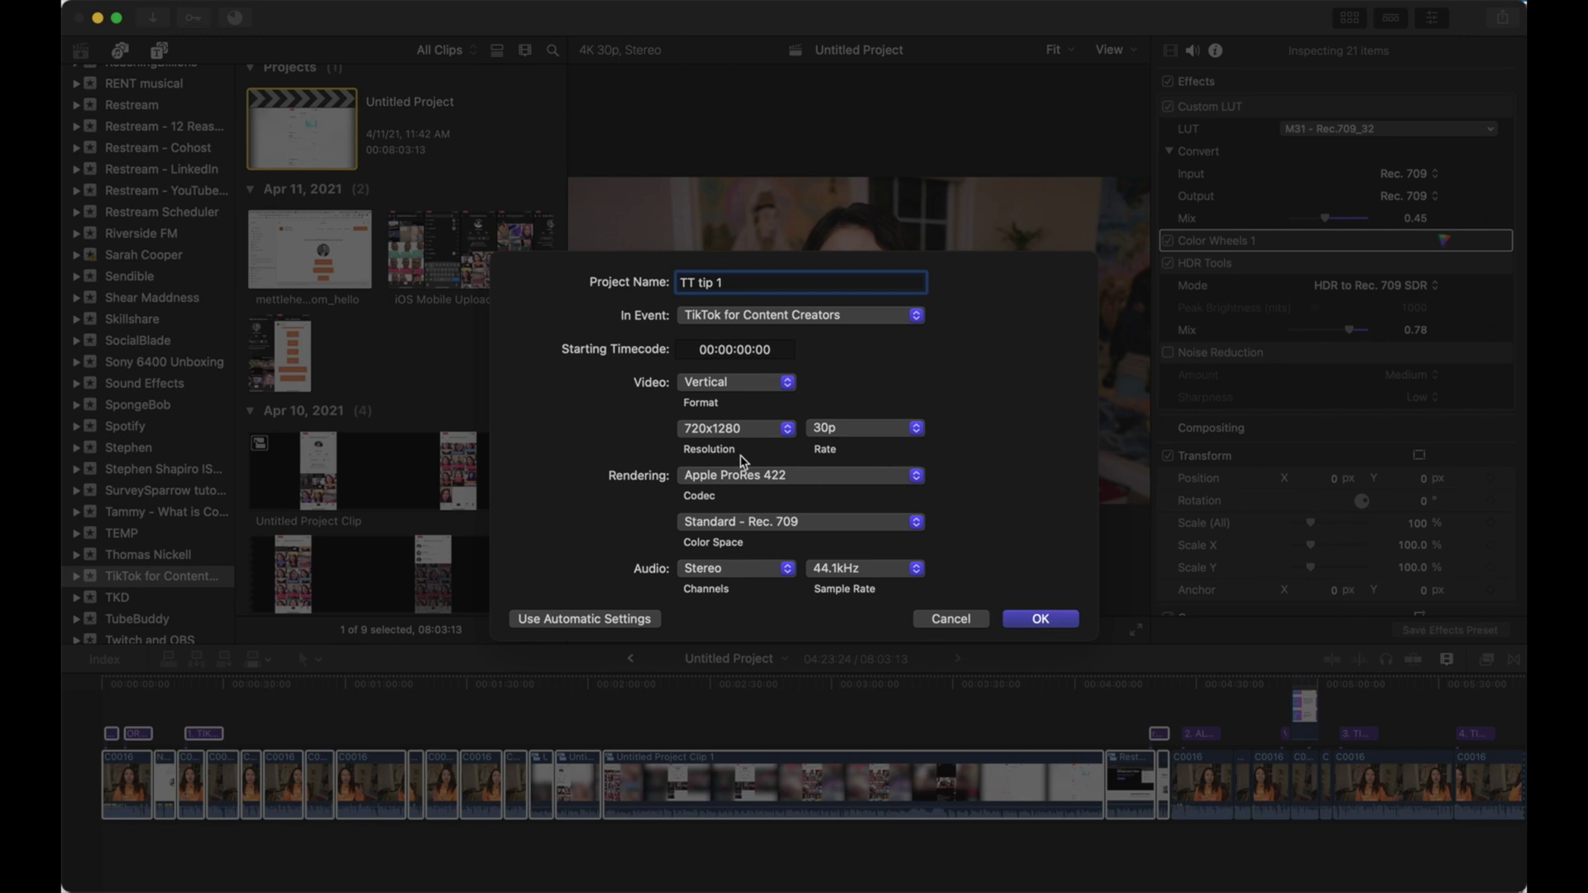
click(1041, 620)
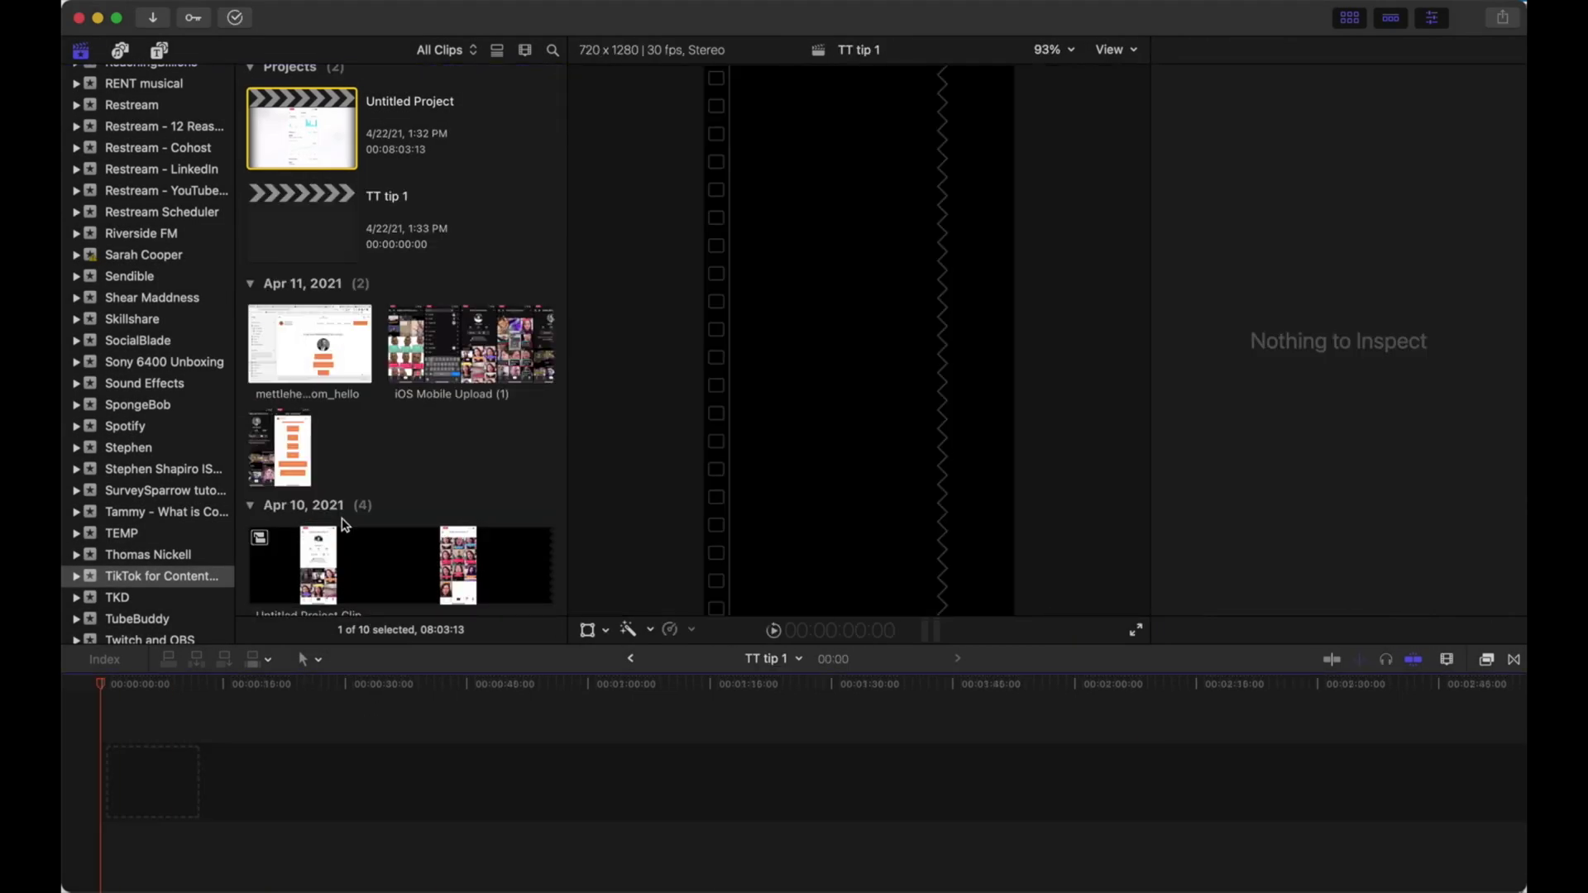
Rename Untitled Project to 'YouTube original' and reopen the empty TT tip 1 project
double_click(414, 105)
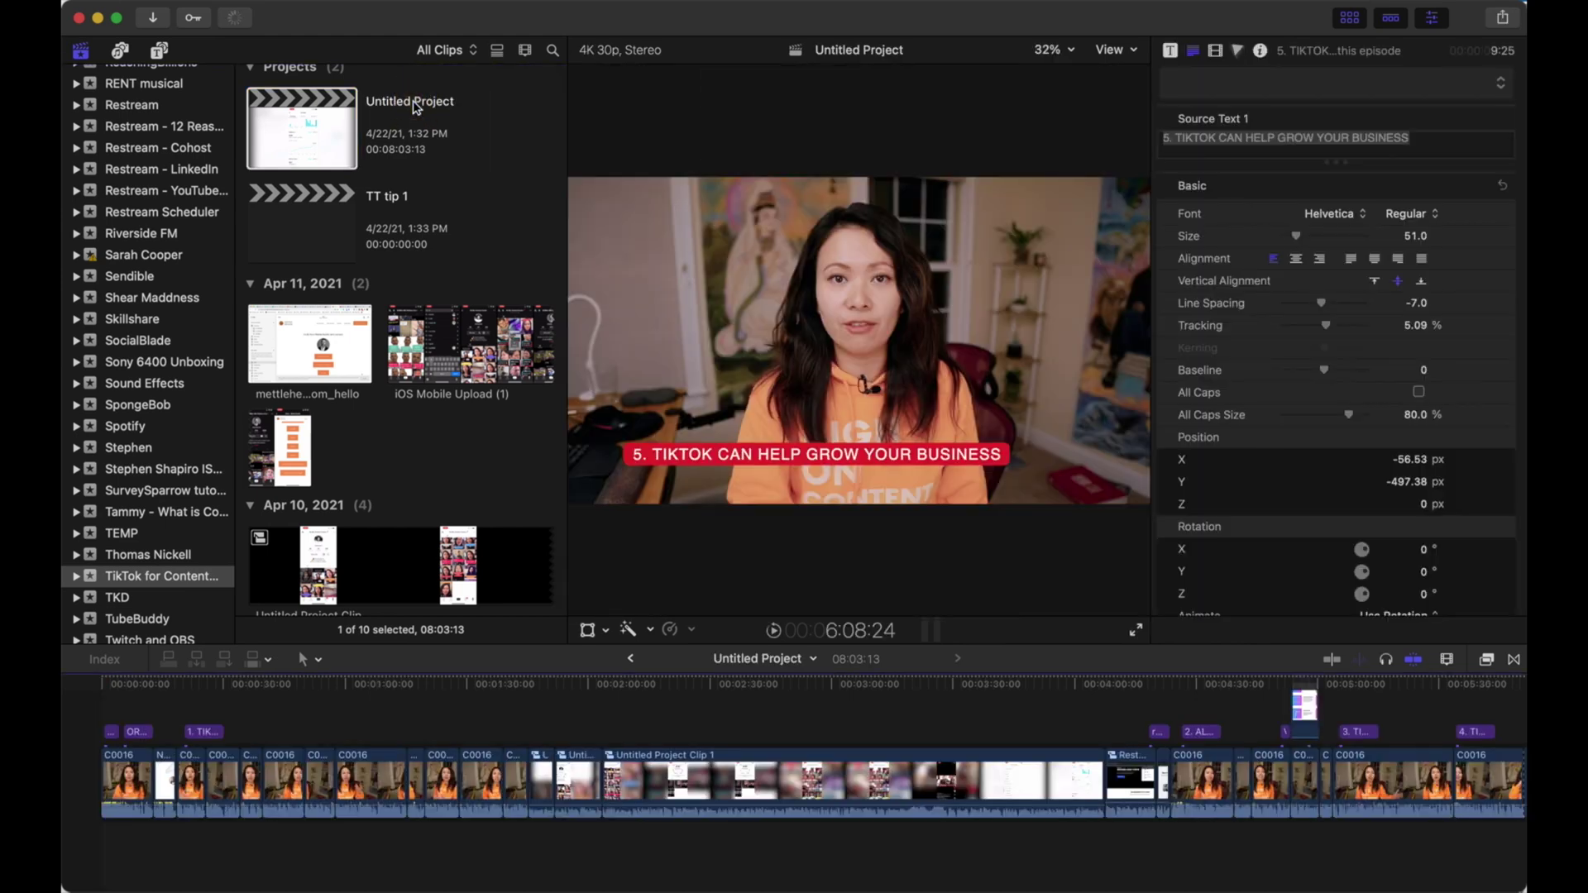
click(418, 103)
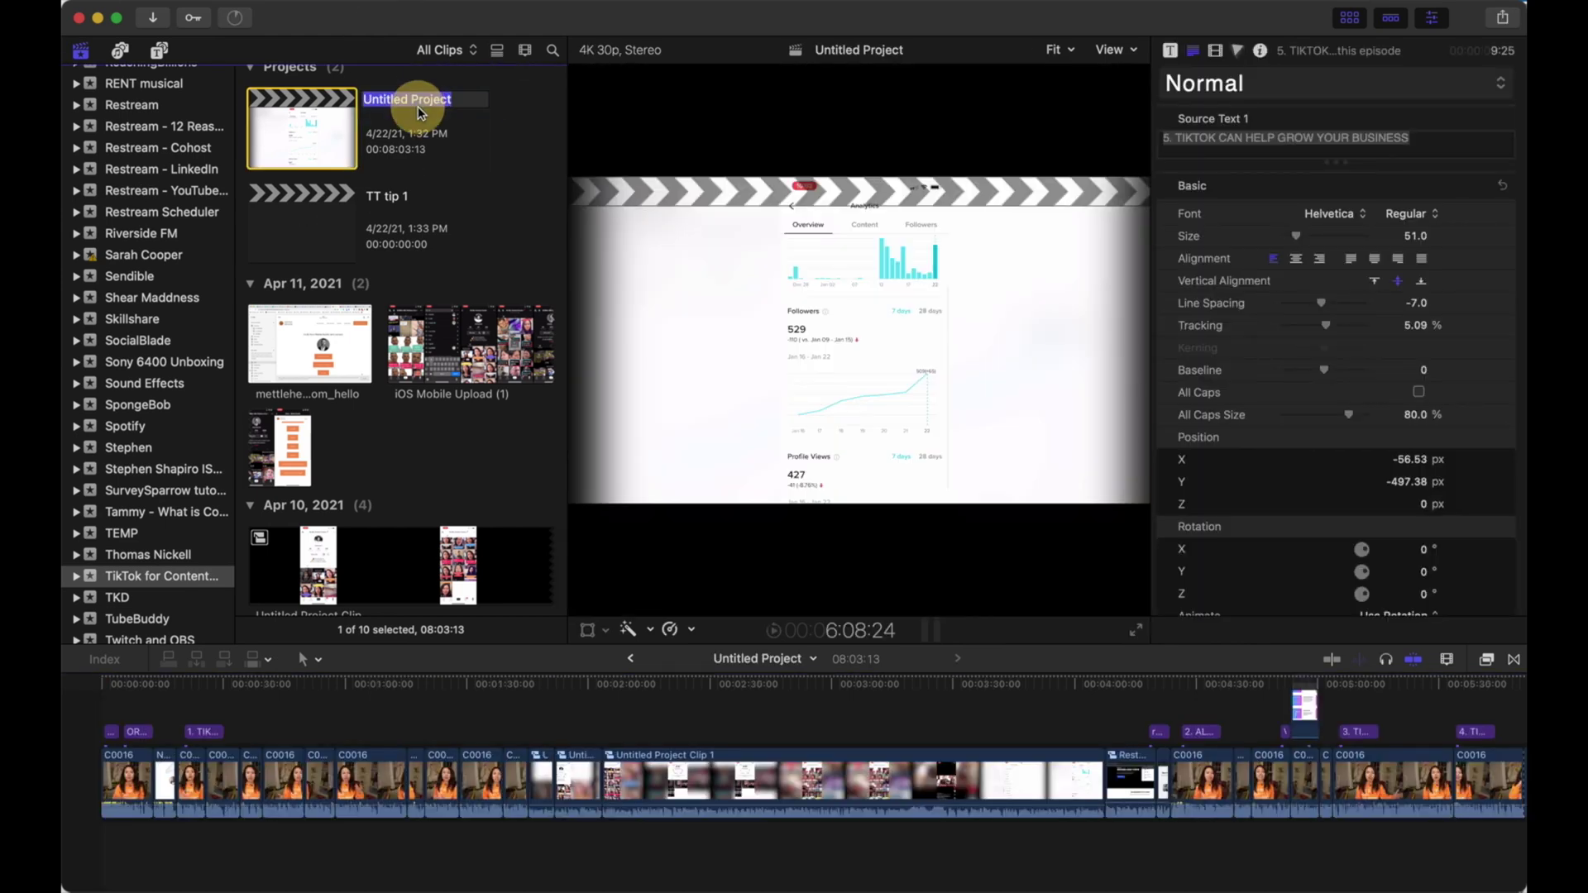
text(You)
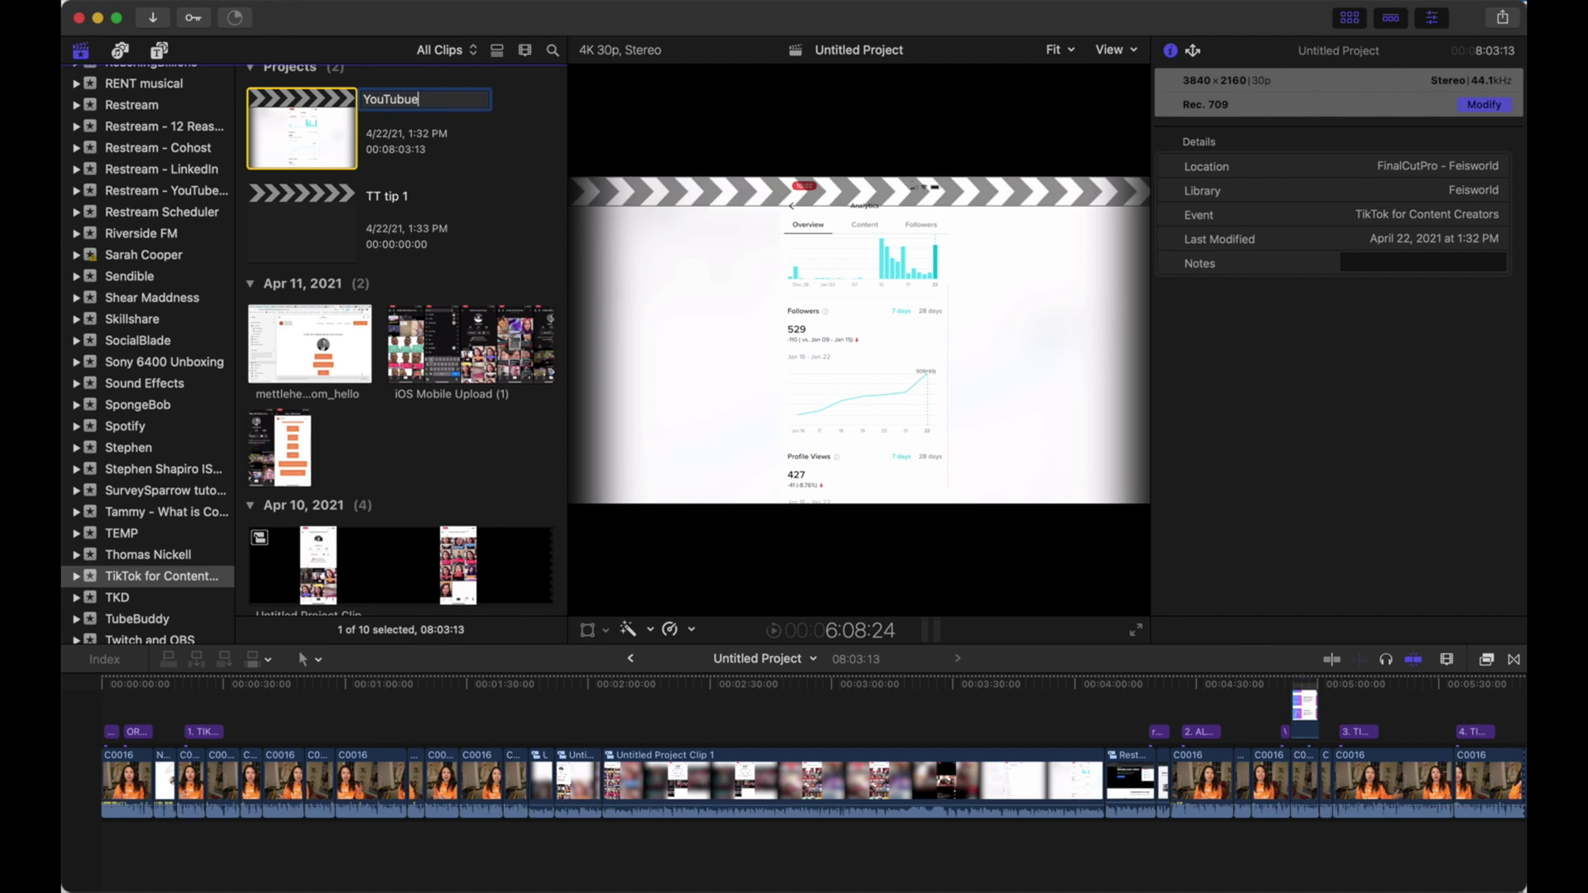
text(Tube original)
key(Return)
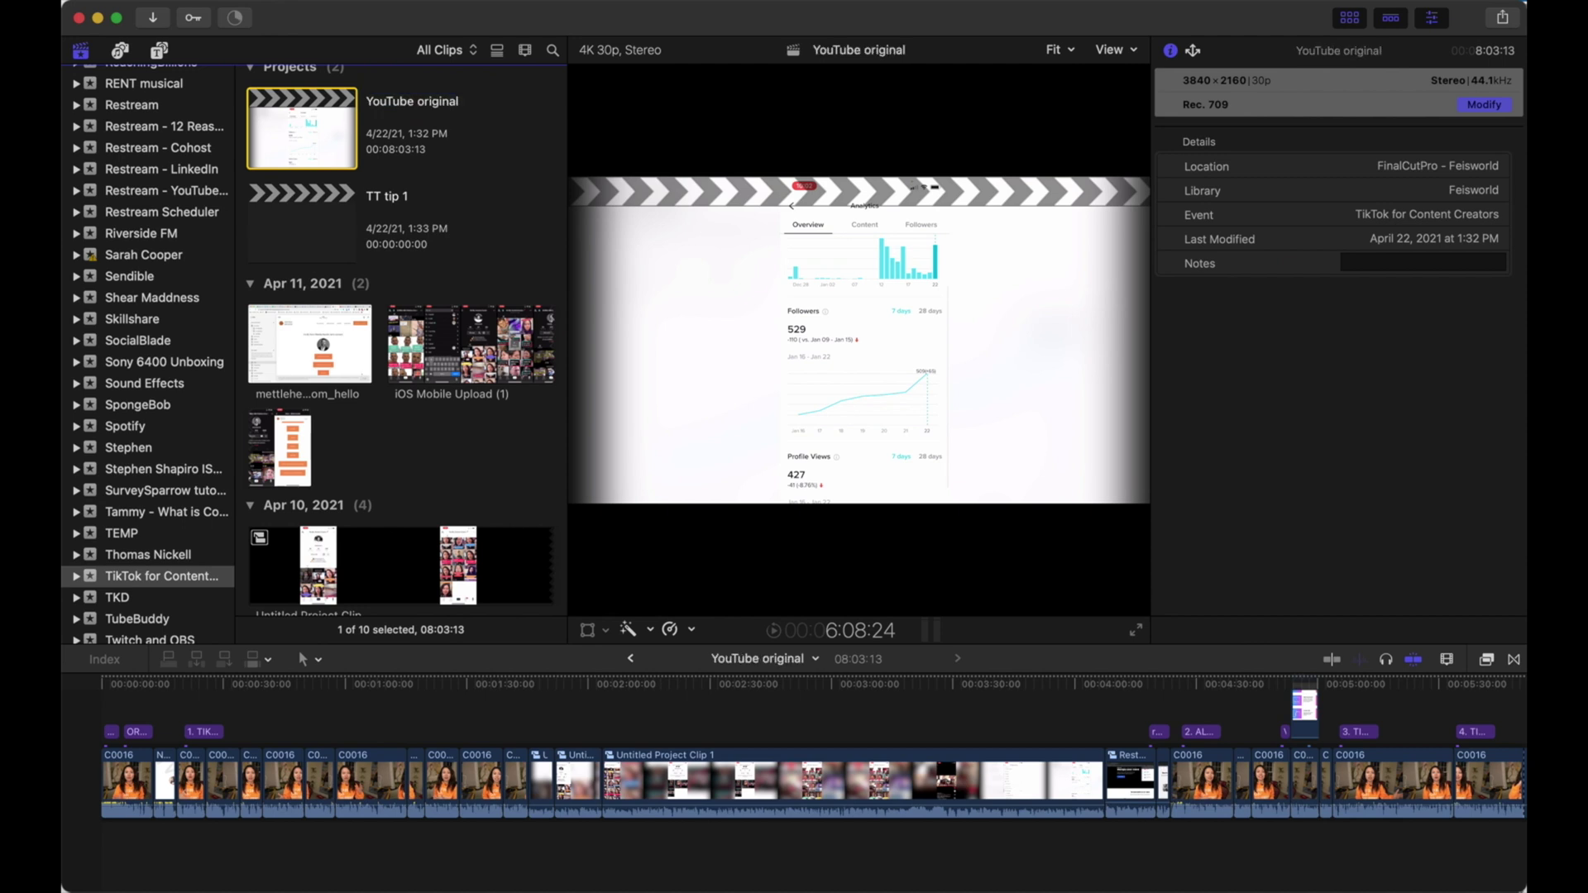
double_click(284, 235)
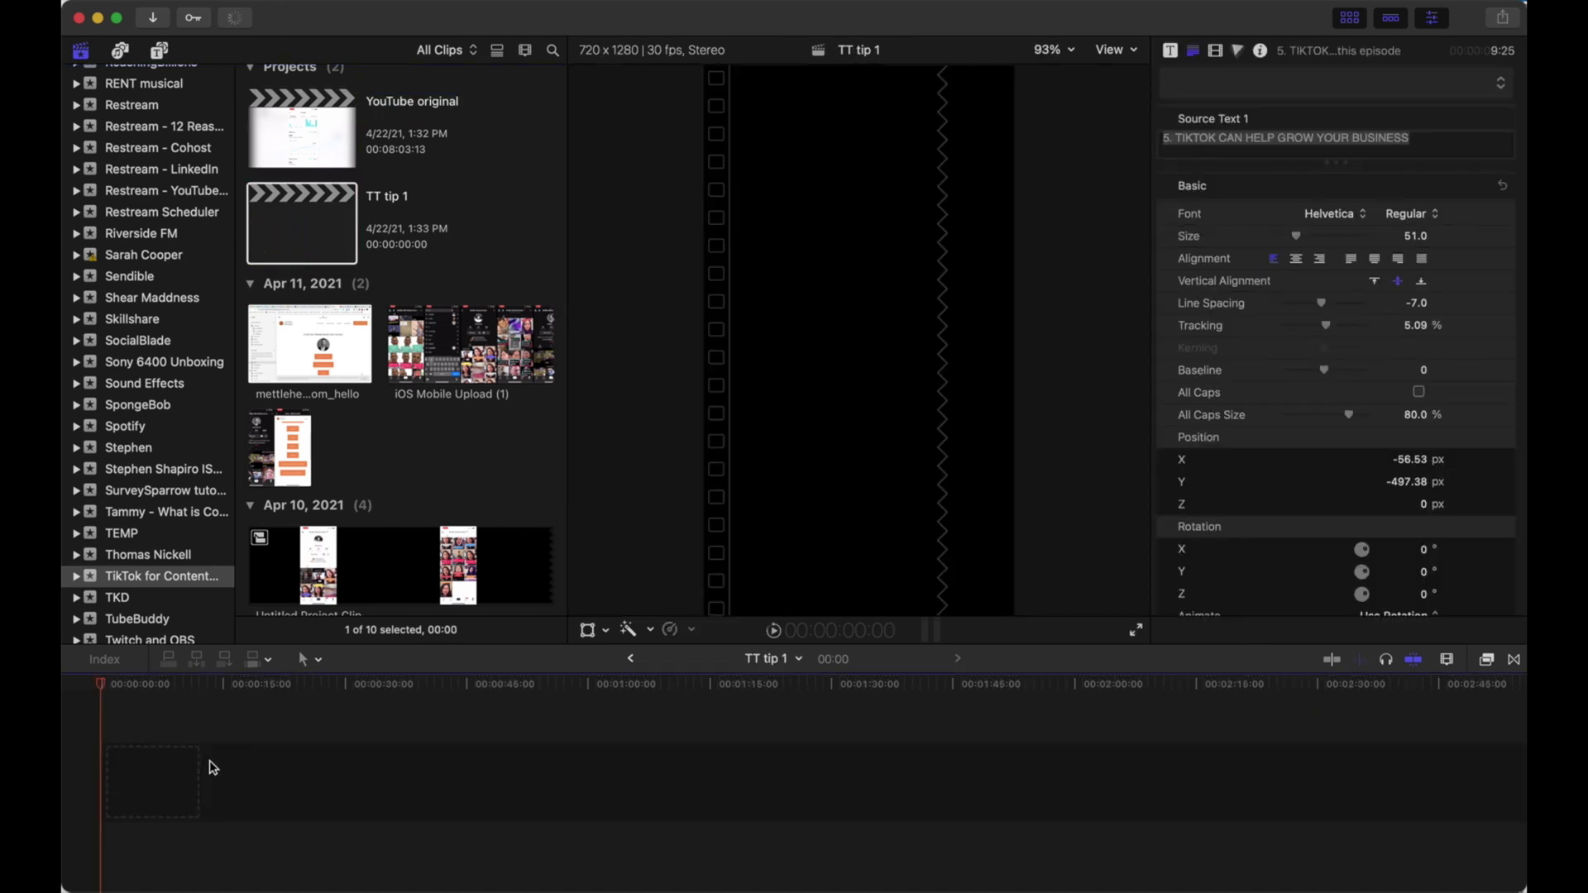
Paste the copied clips into TT tip 1 and scrub through the screen-recording clips
key(super+v)
scroll(273, 715, right, 5)
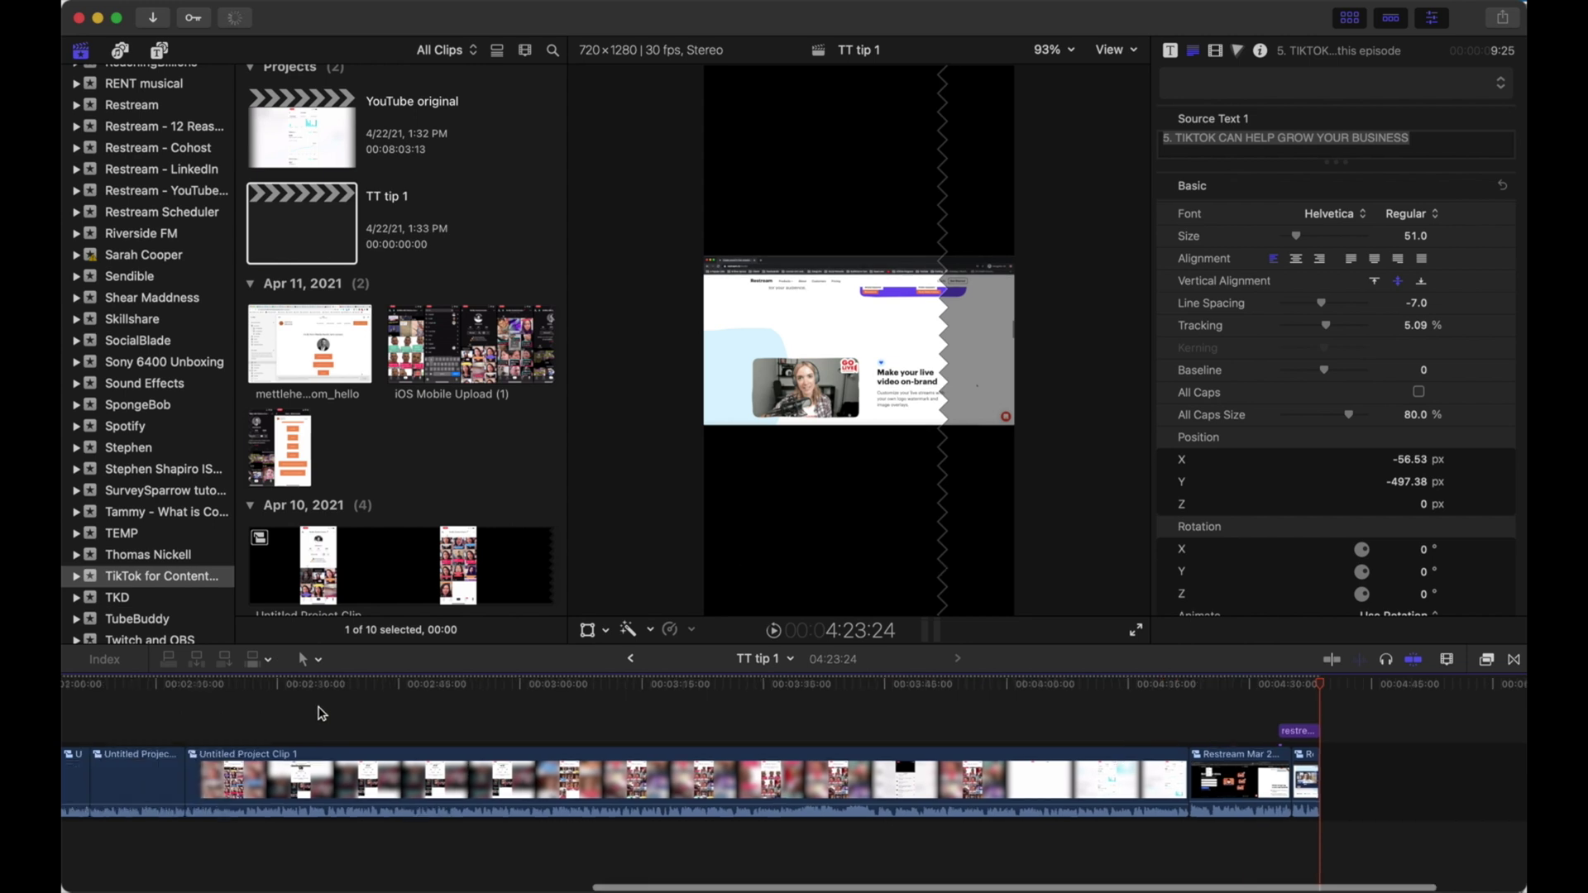
click(206, 697)
scroll(273, 715, left, 1)
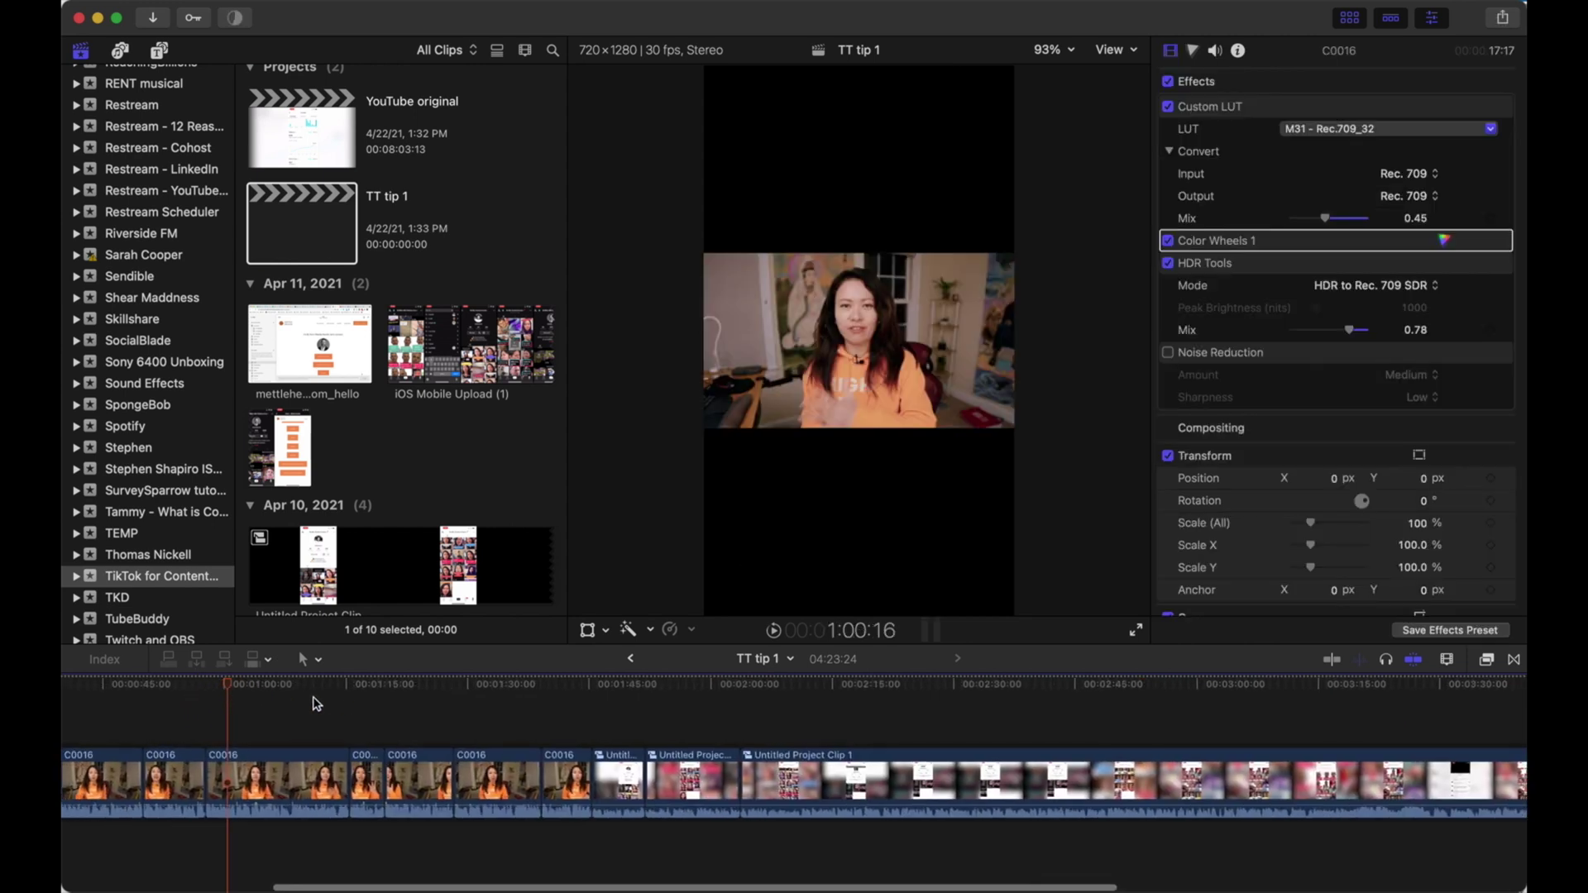
click(353, 688)
drag(353, 688, 540, 685)
scroll(943, 686, right, 10)
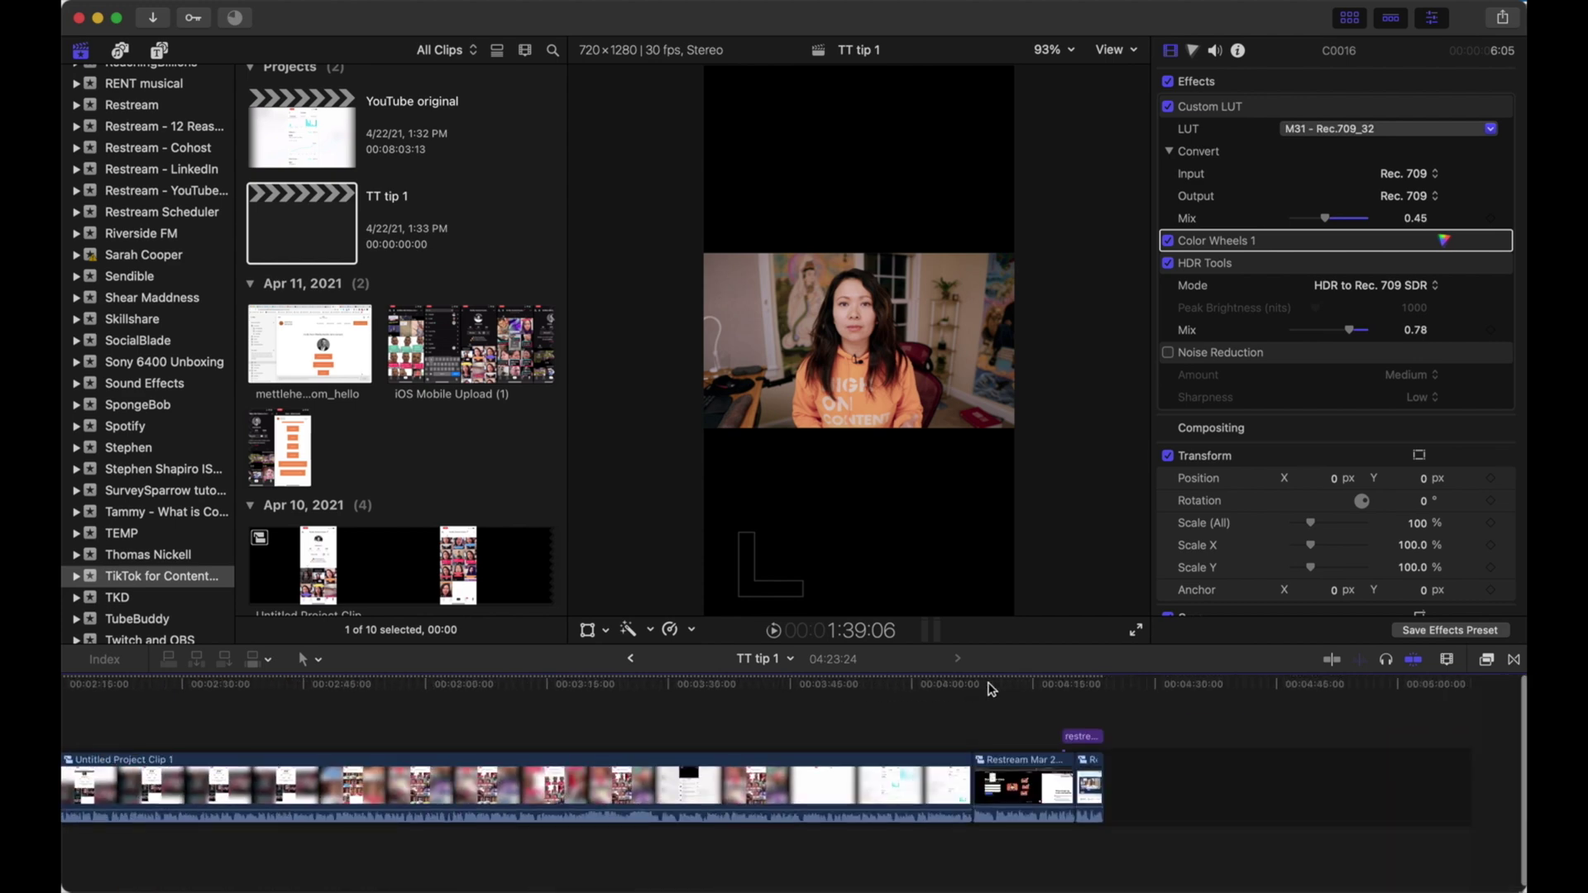
scroll(1075, 703, left, 10)
Delete the first two opening clips and review the remaining speaker and screen-recording clips
mouse_move(121, 700)
mouse_down()
mouse_move(178, 711)
mouse_move(248, 822)
mouse_move(237, 836)
mouse_up()
key(Delete)
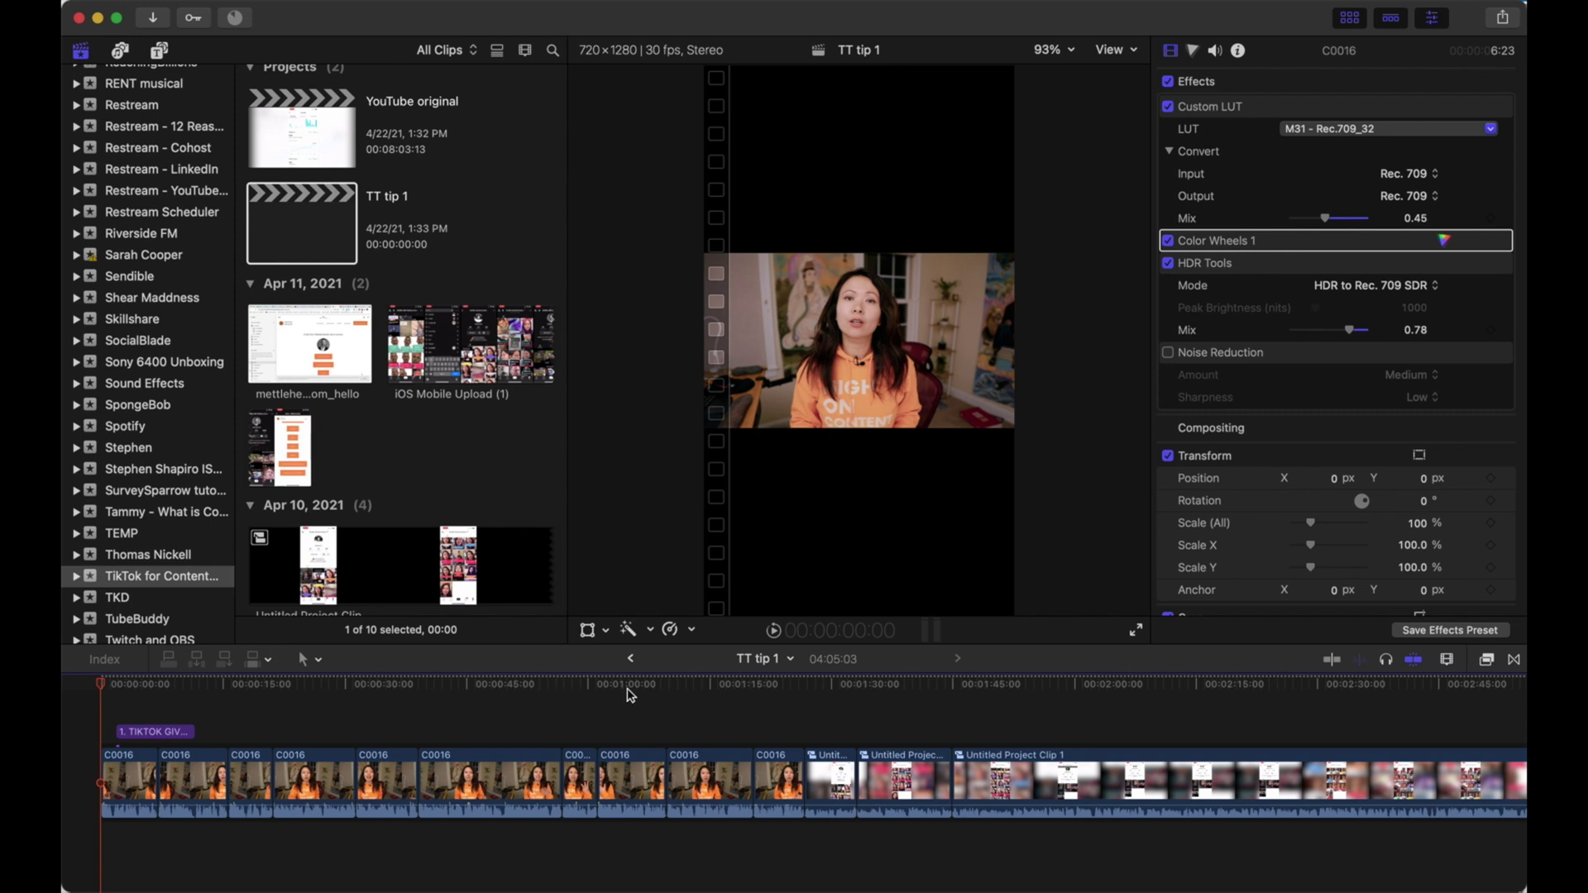
drag(628, 691, 860, 687)
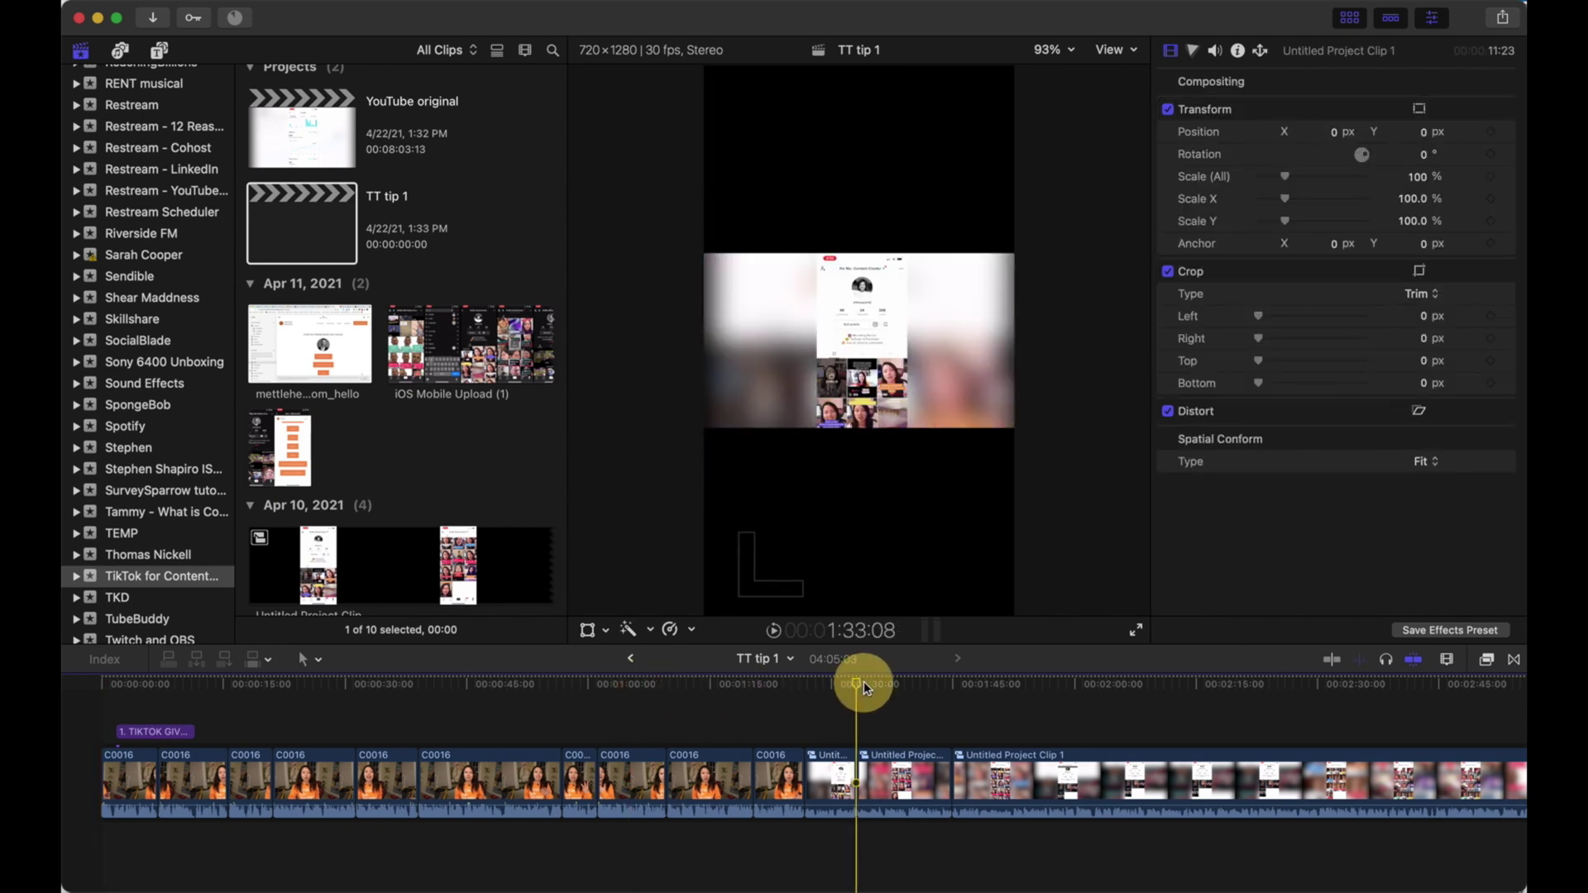
drag(862, 686, 305, 686)
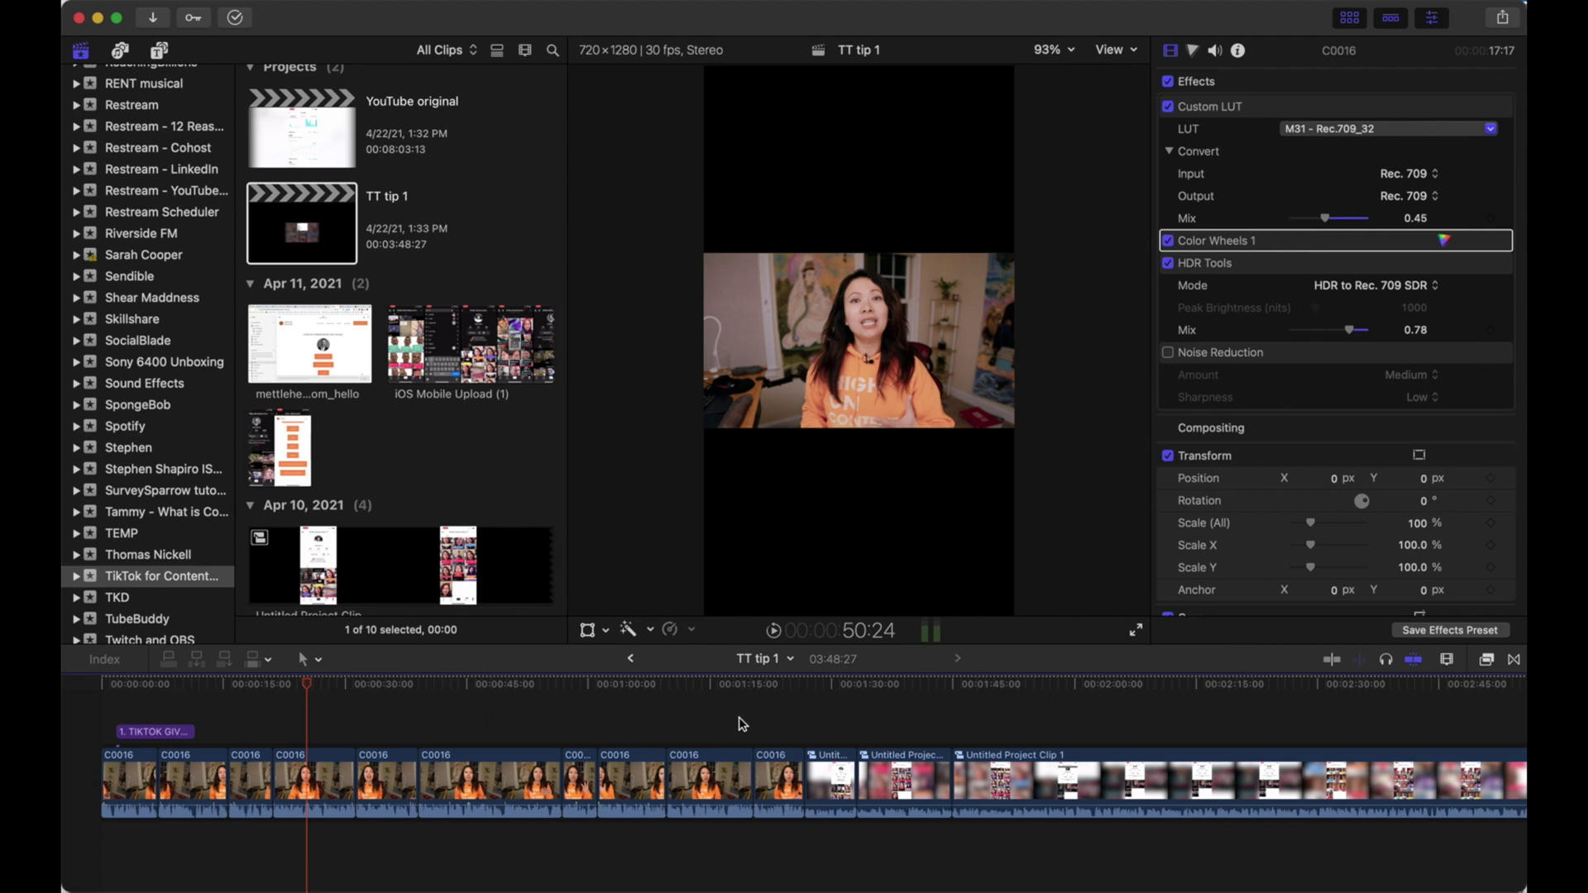
drag(149, 688, 808, 836)
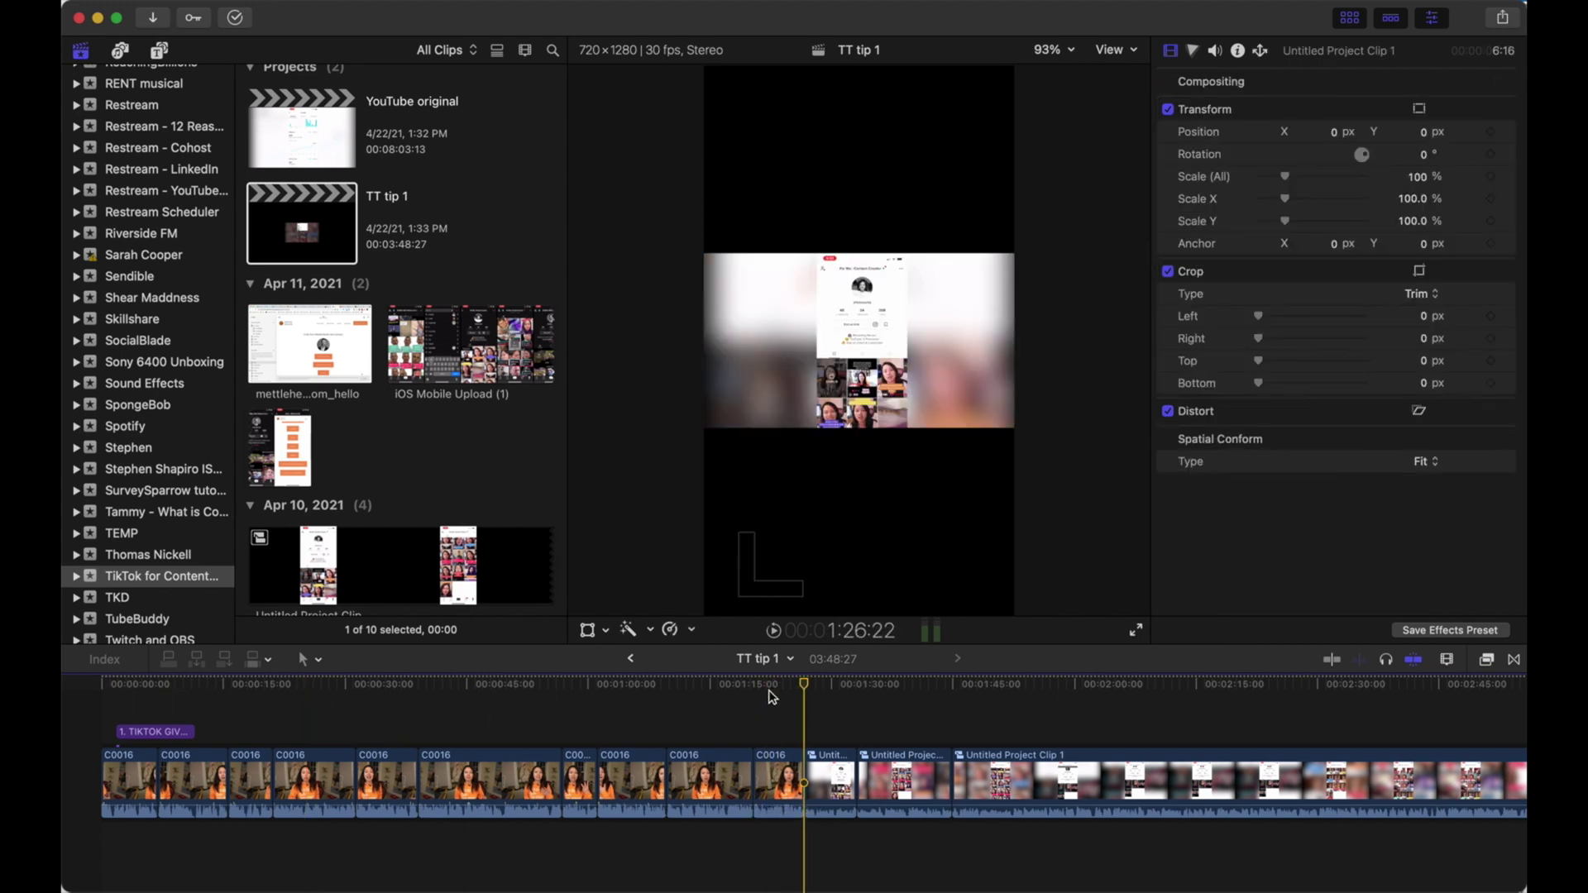
click(769, 693)
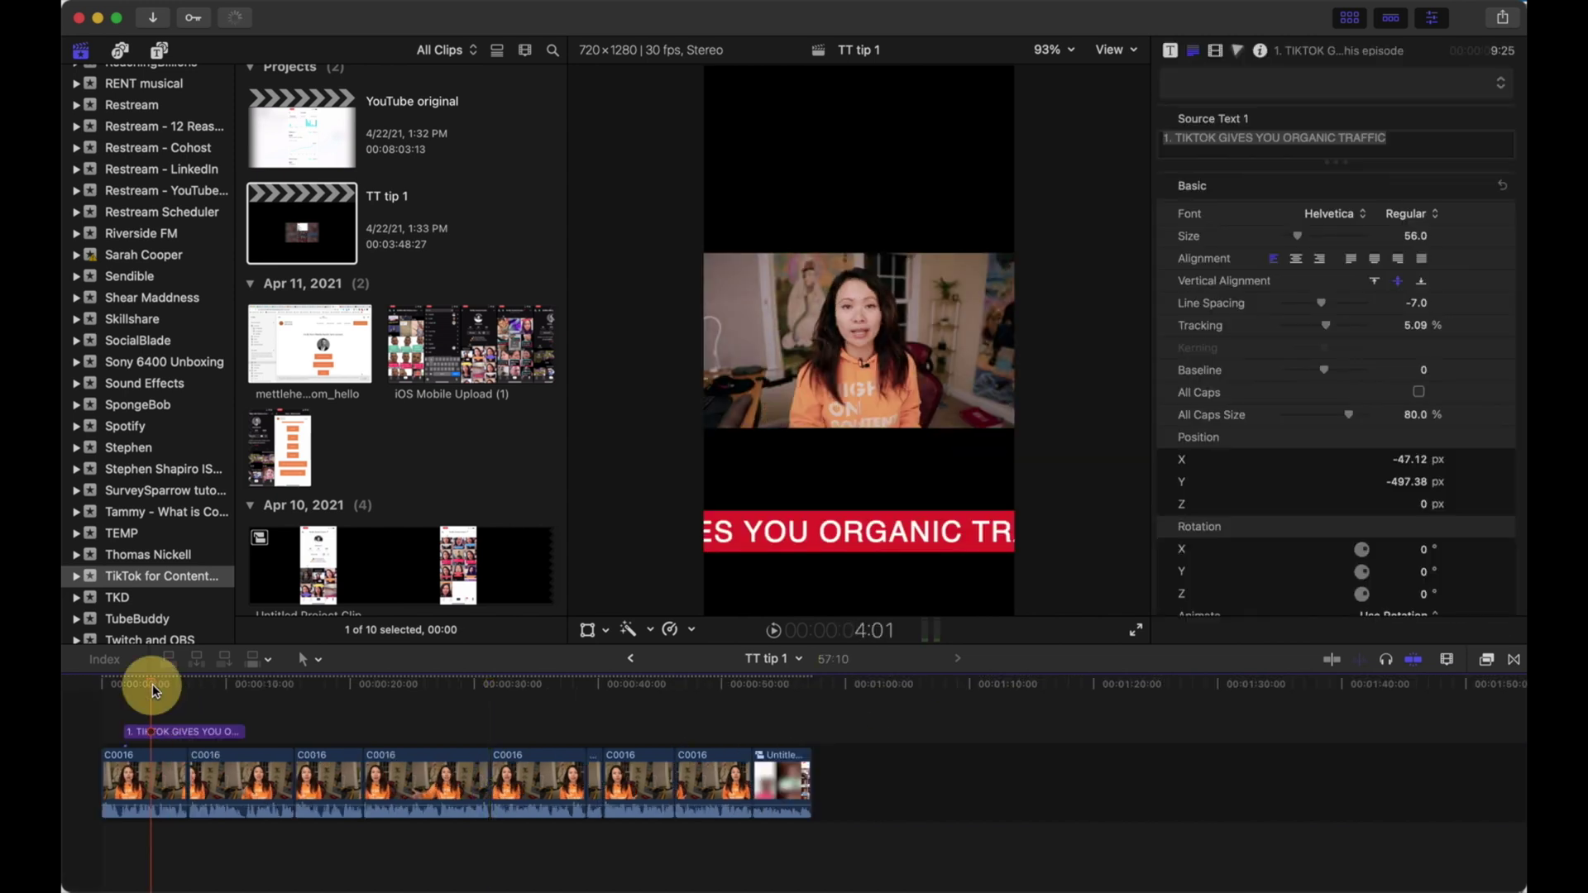
Move the TikTok title up onto the video's bottom edge in the viewer
drag(152, 683, 214, 684)
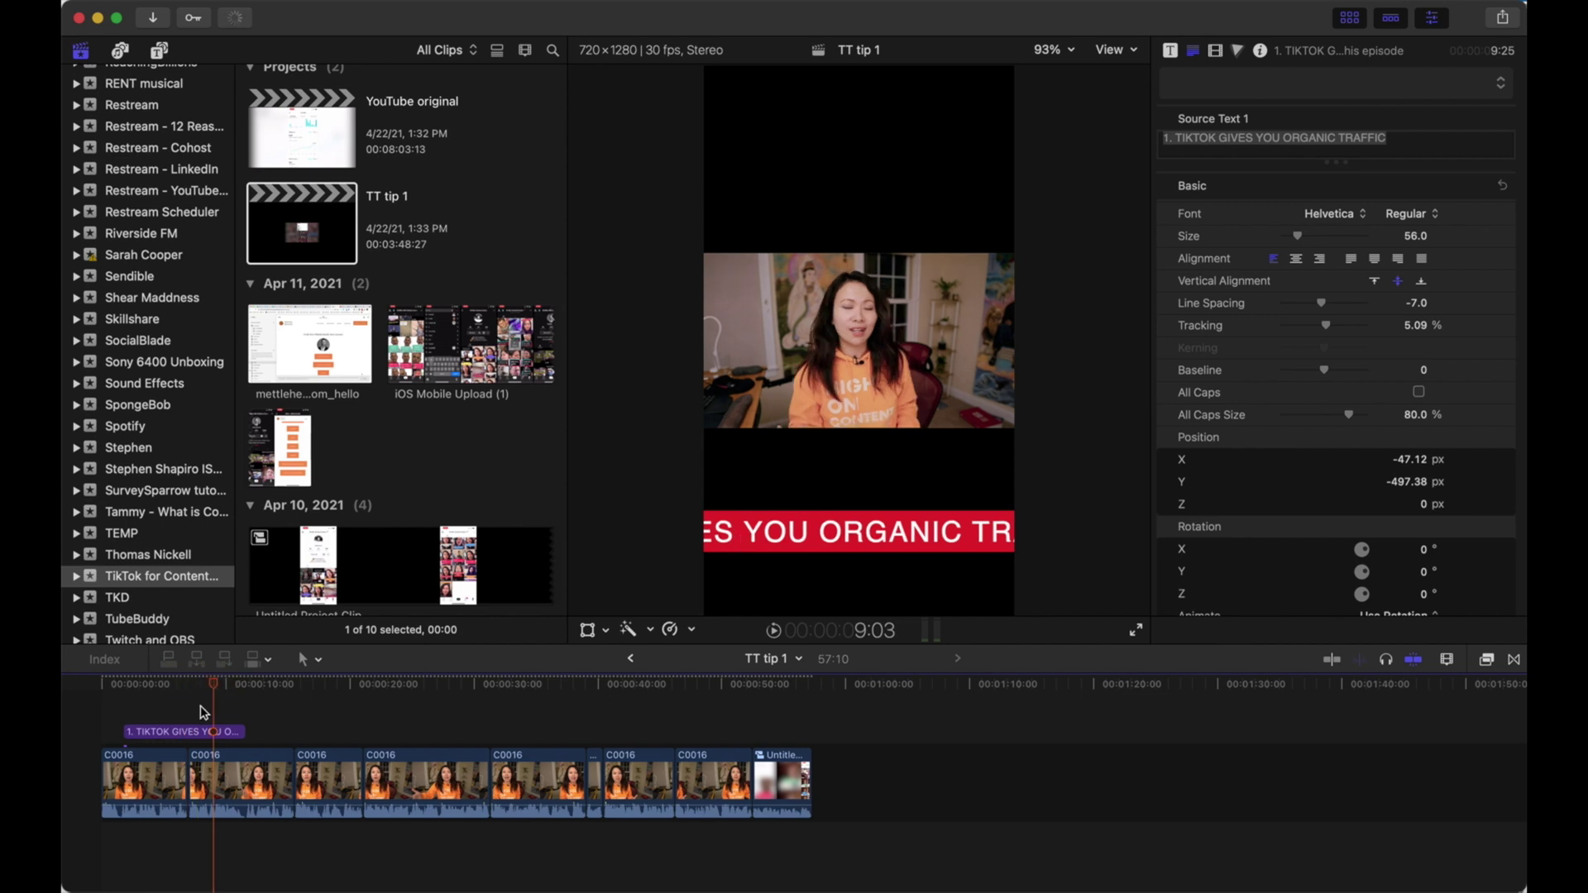
click(185, 731)
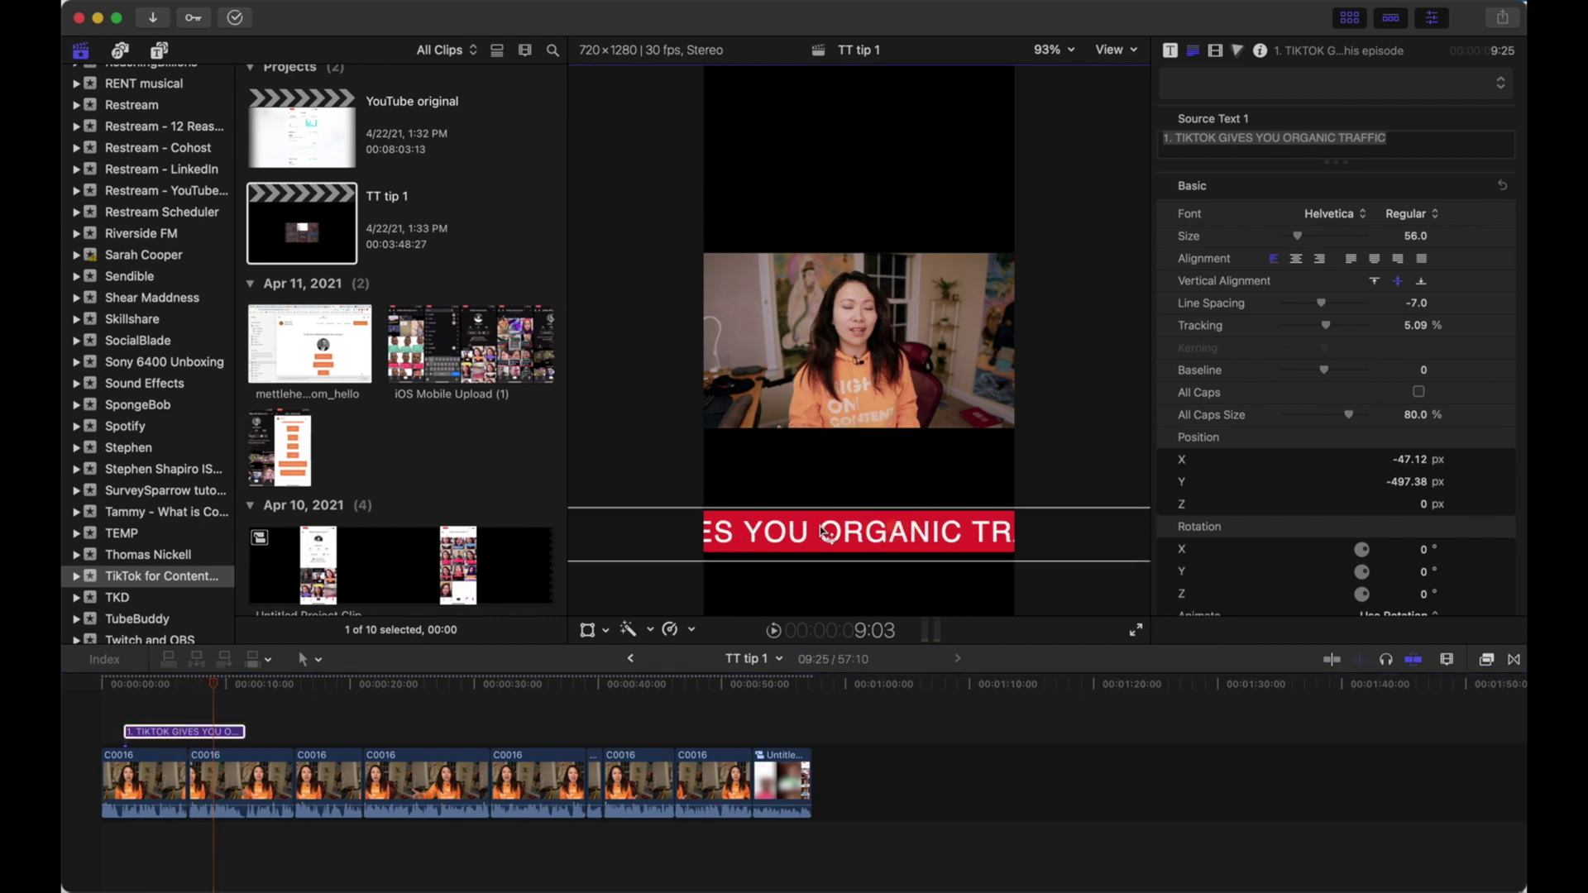
drag(825, 531, 932, 436)
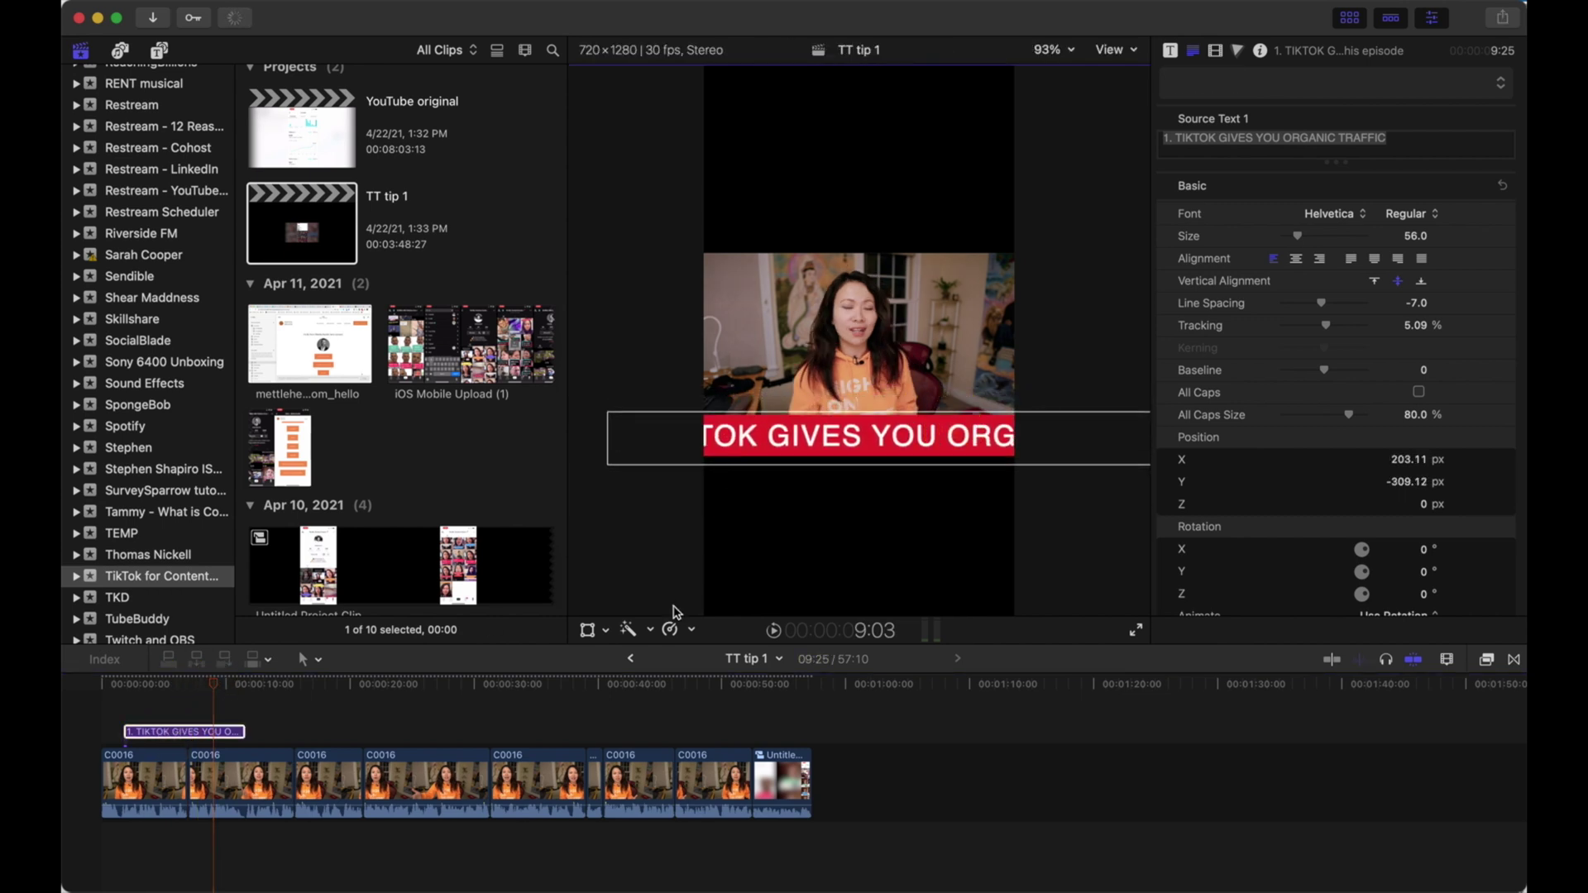
click(605, 630)
click(640, 653)
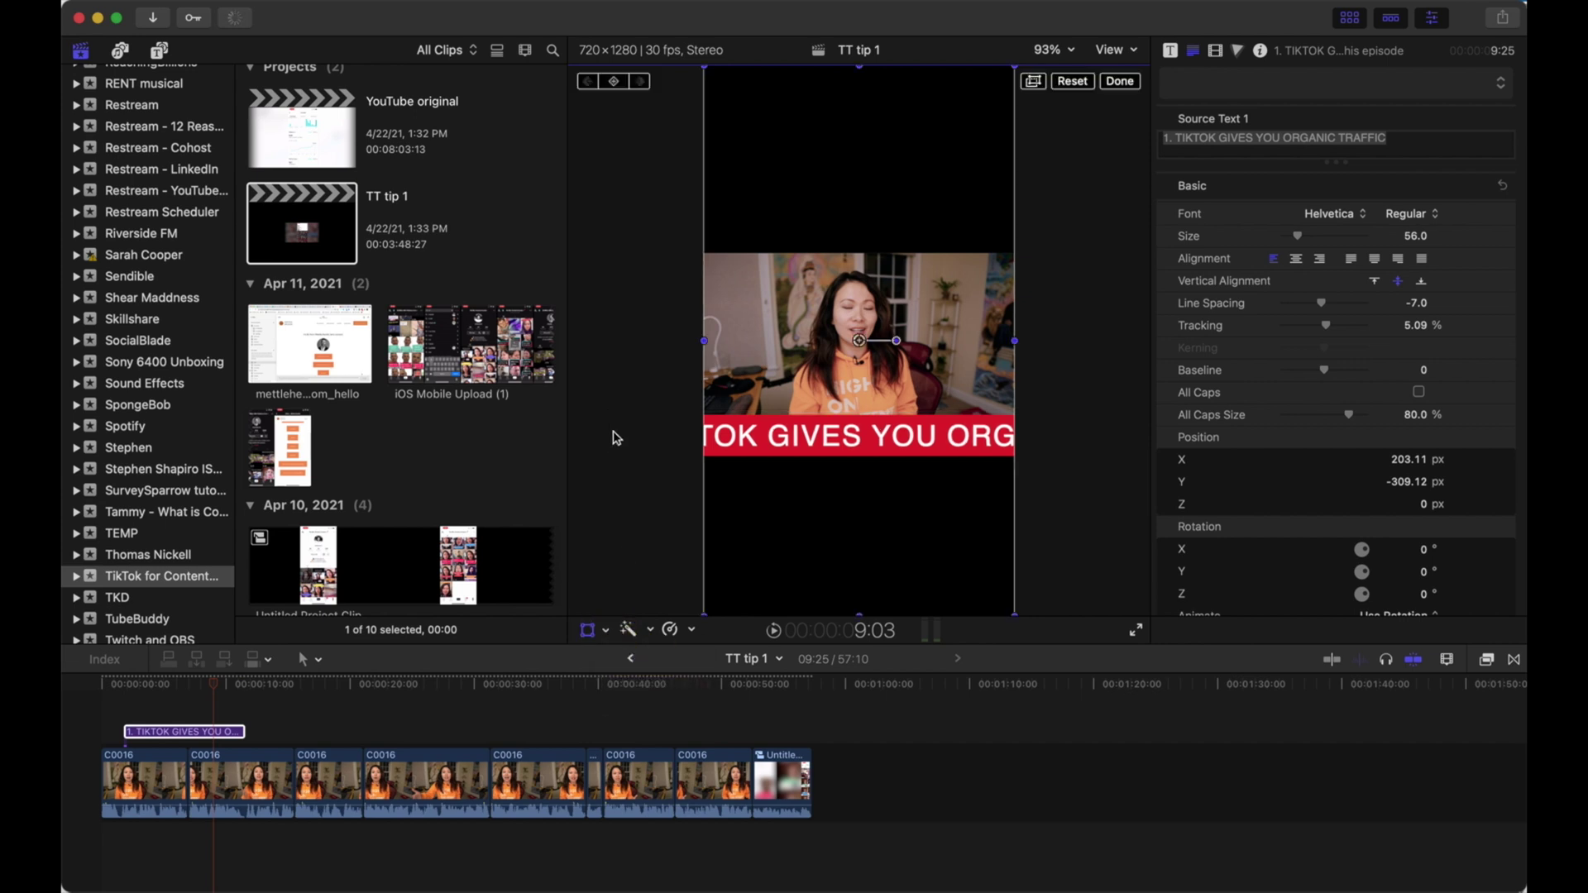
Break the title onto a second line after YOU and shrink it from 56 to 51
double_click(632, 422)
key(Return)
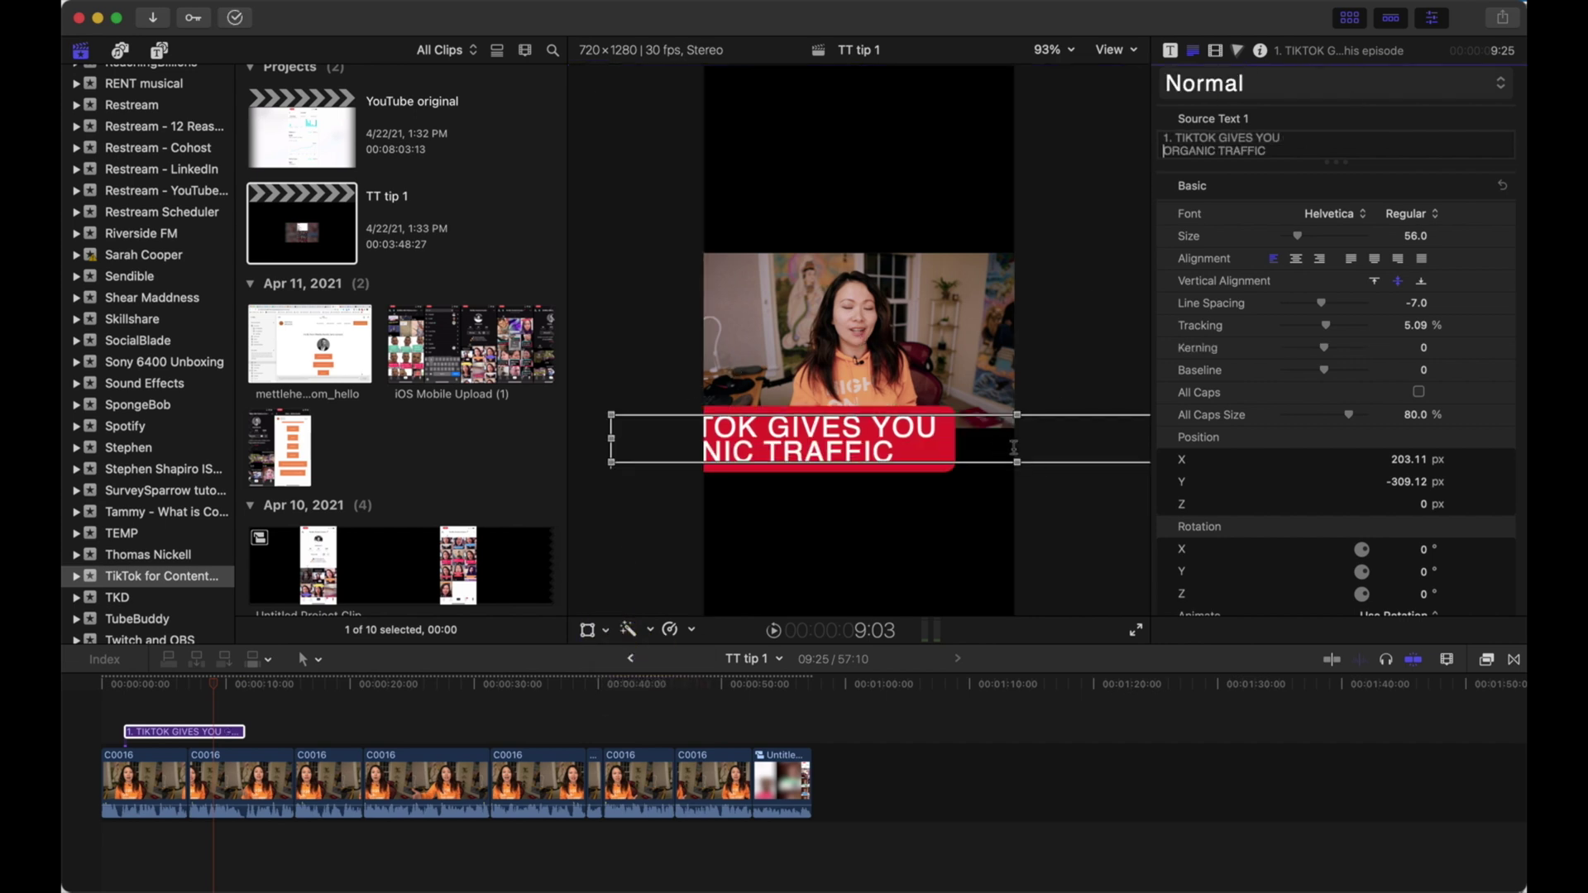
drag(1303, 239, 1294, 239)
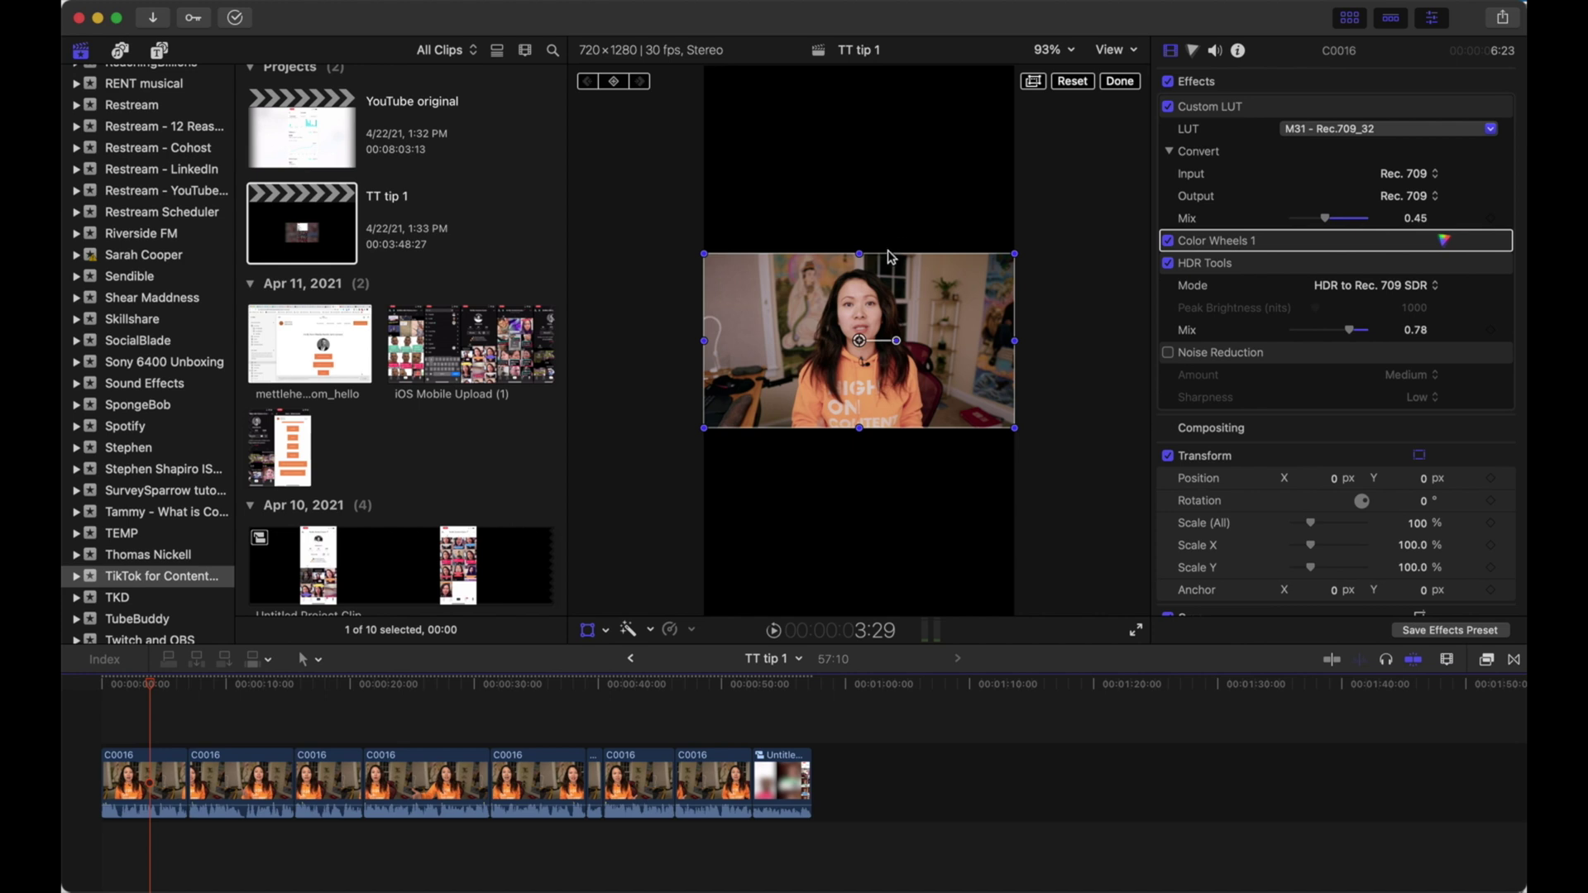
Undo the speaker clip's stretch and crop it to fill the vertical frame, centred on the speaker
drag(863, 257, 860, 196)
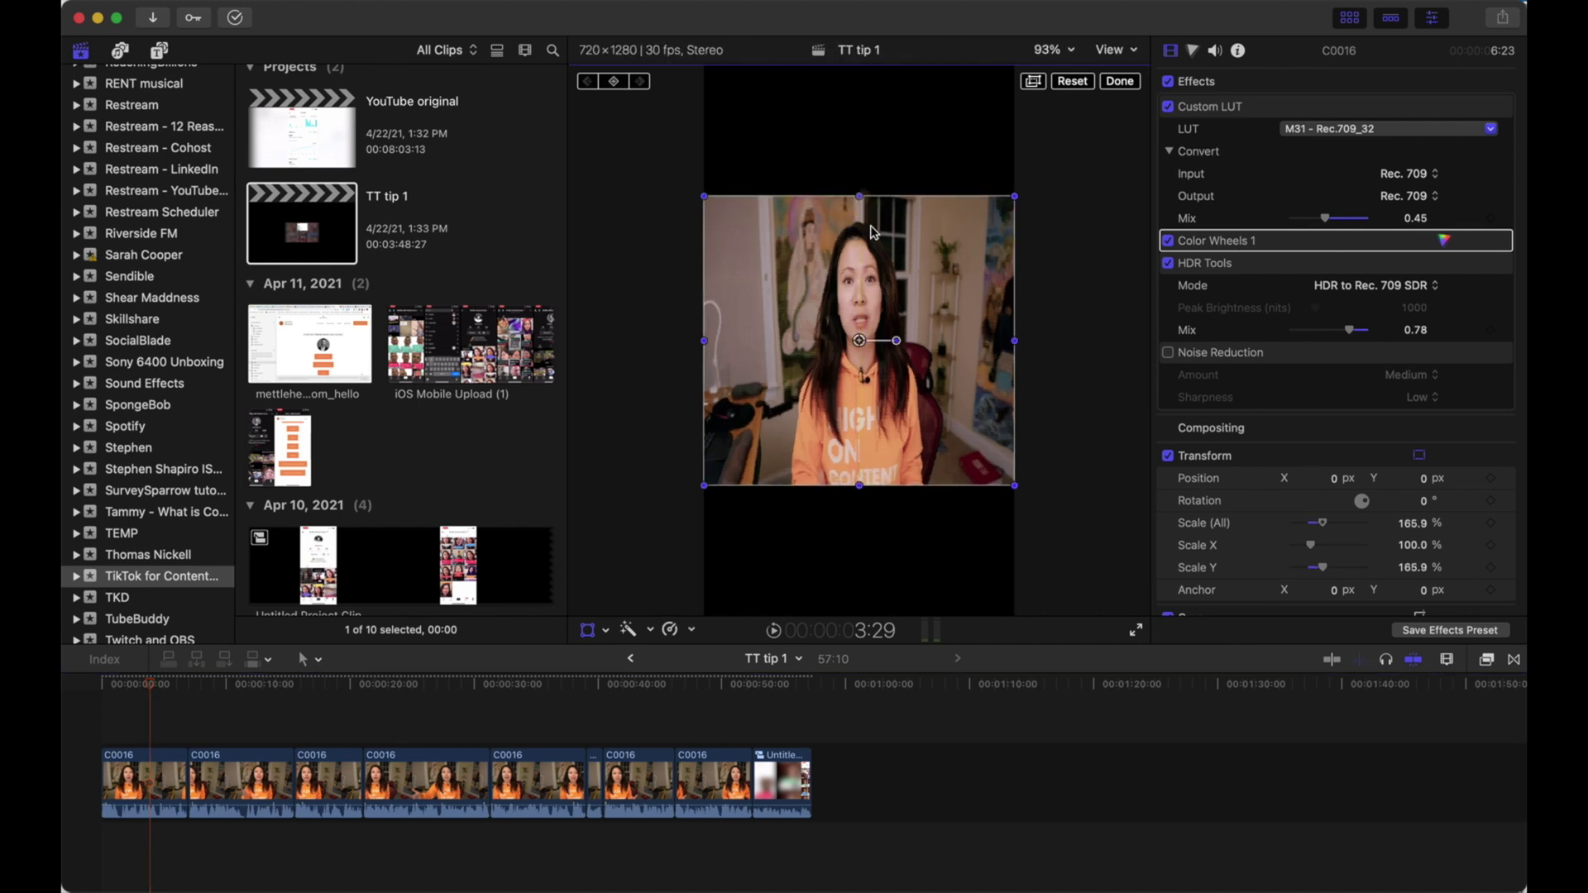
key(super+z)
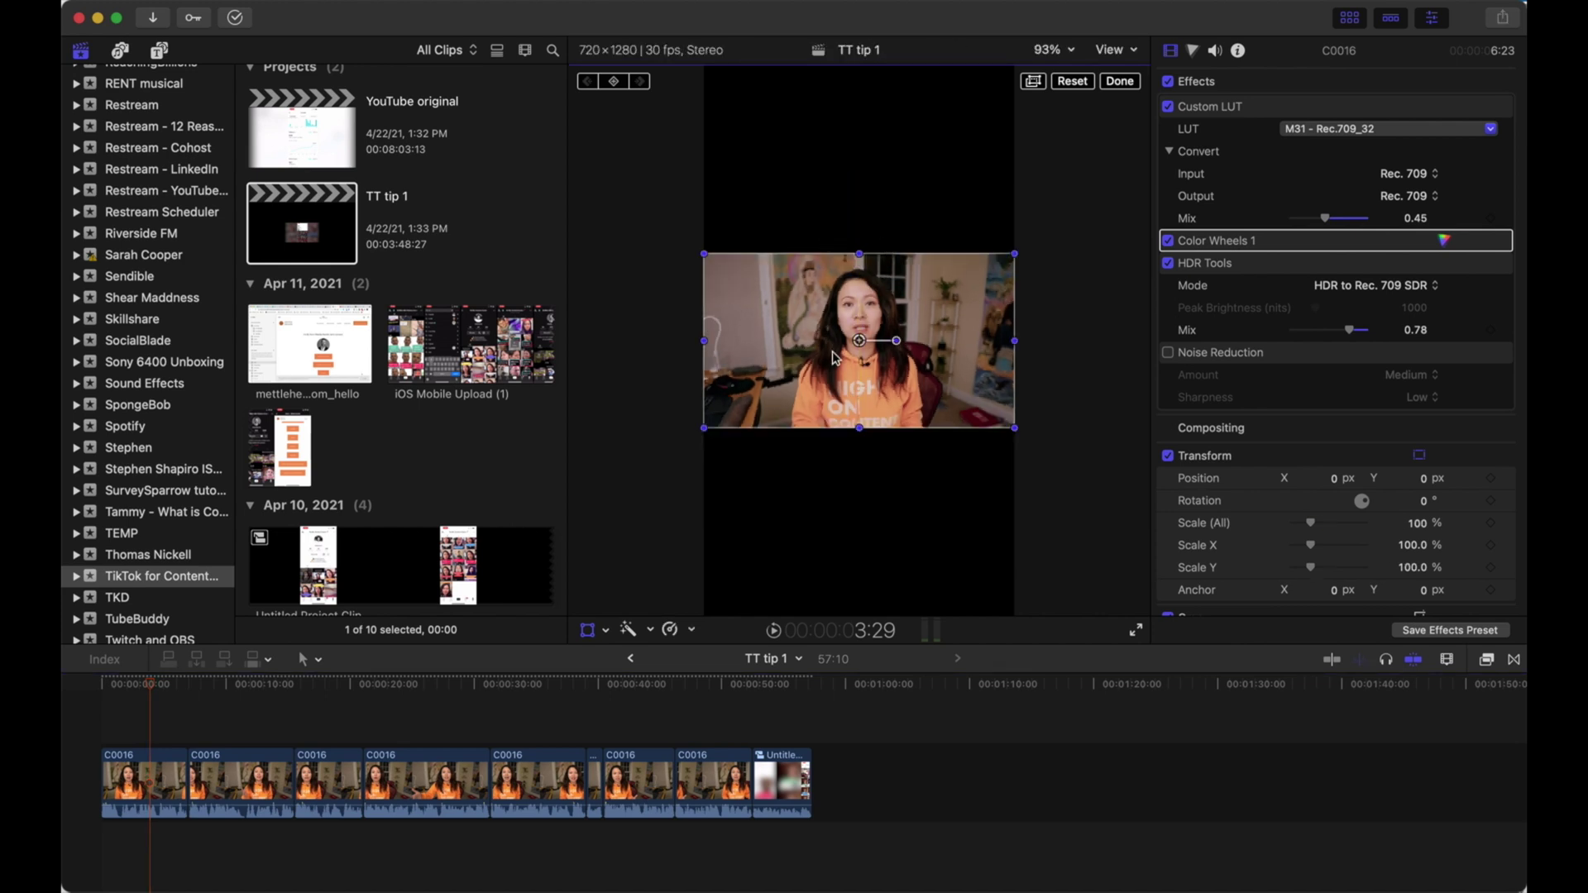
click(605, 635)
click(647, 673)
click(844, 594)
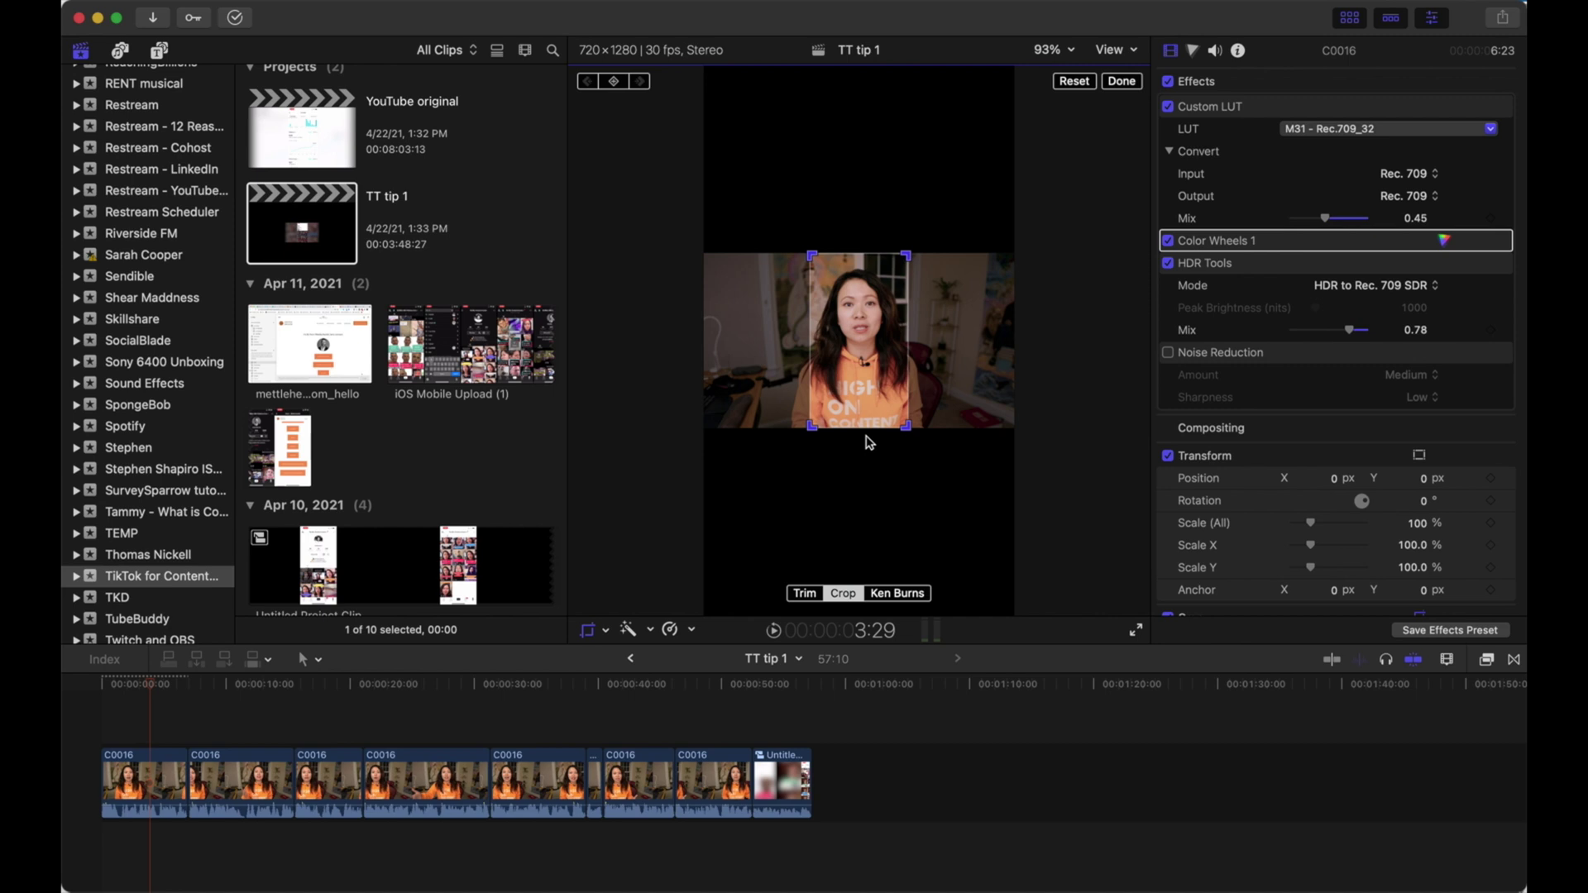
mouse_move(878, 320)
mouse_down()
mouse_move(819, 322)
mouse_move(875, 318)
mouse_up()
click(1134, 81)
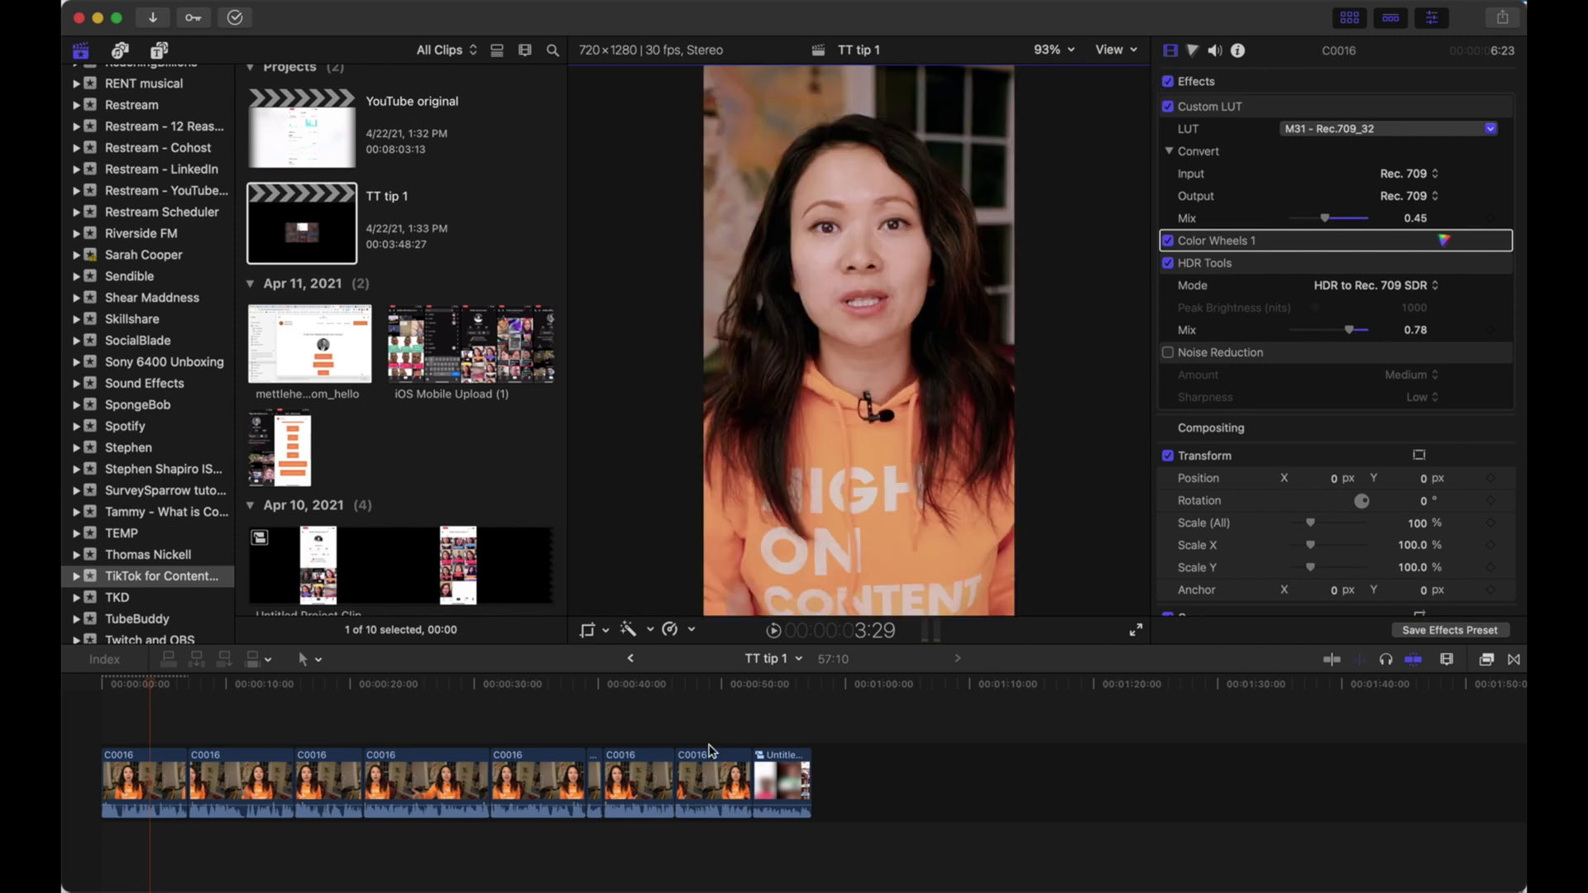
Check framing at several points, then combine all nine clips into compound clip 'TT tip 1 Clip'
click(131, 699)
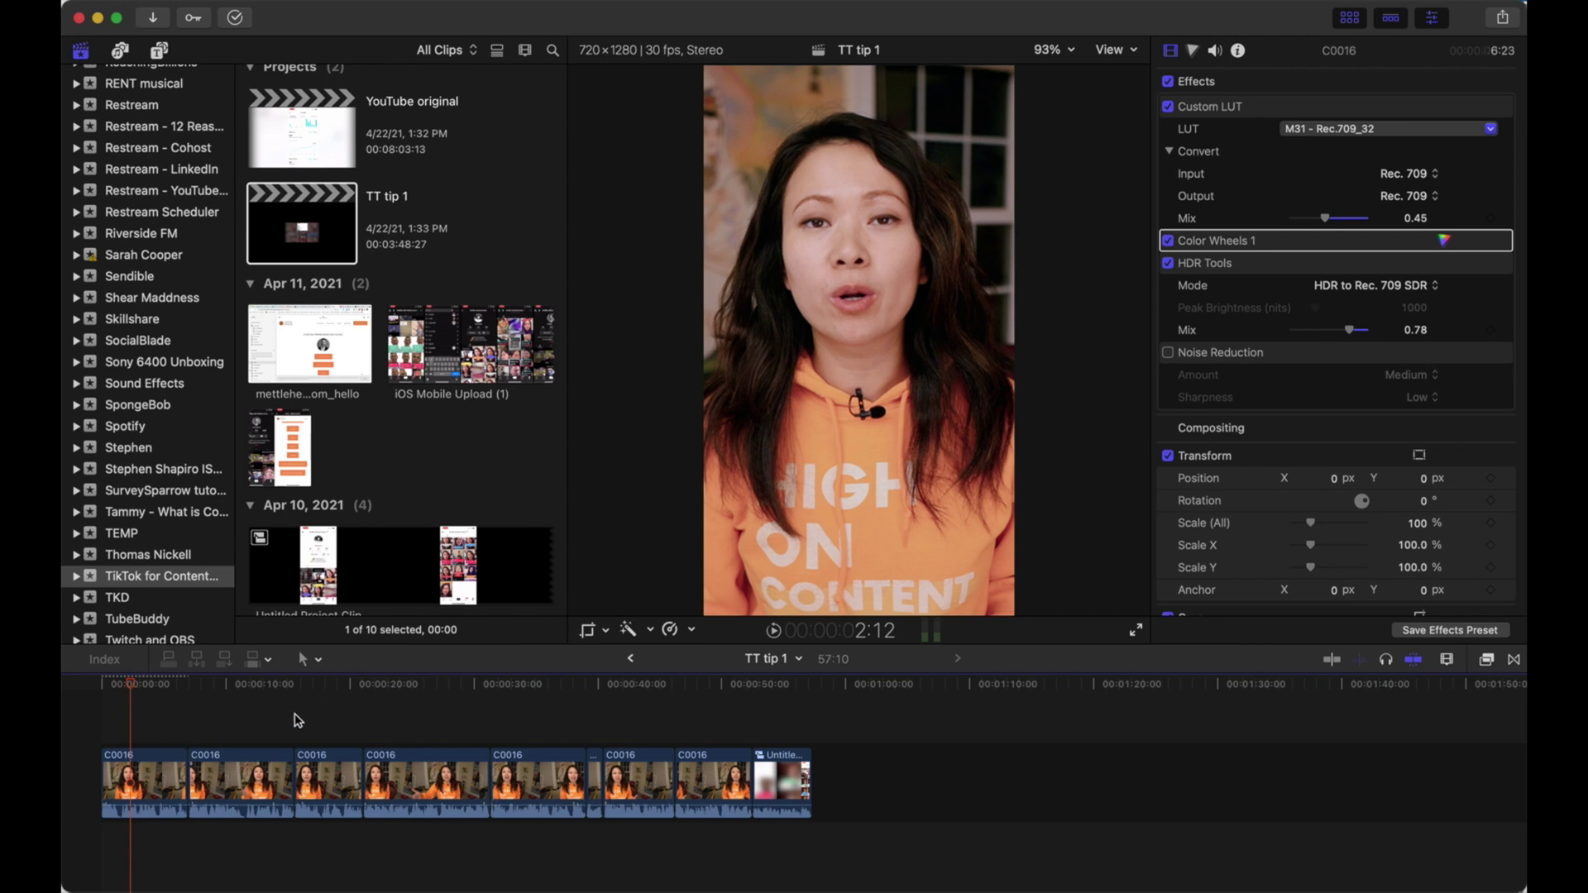
click(203, 728)
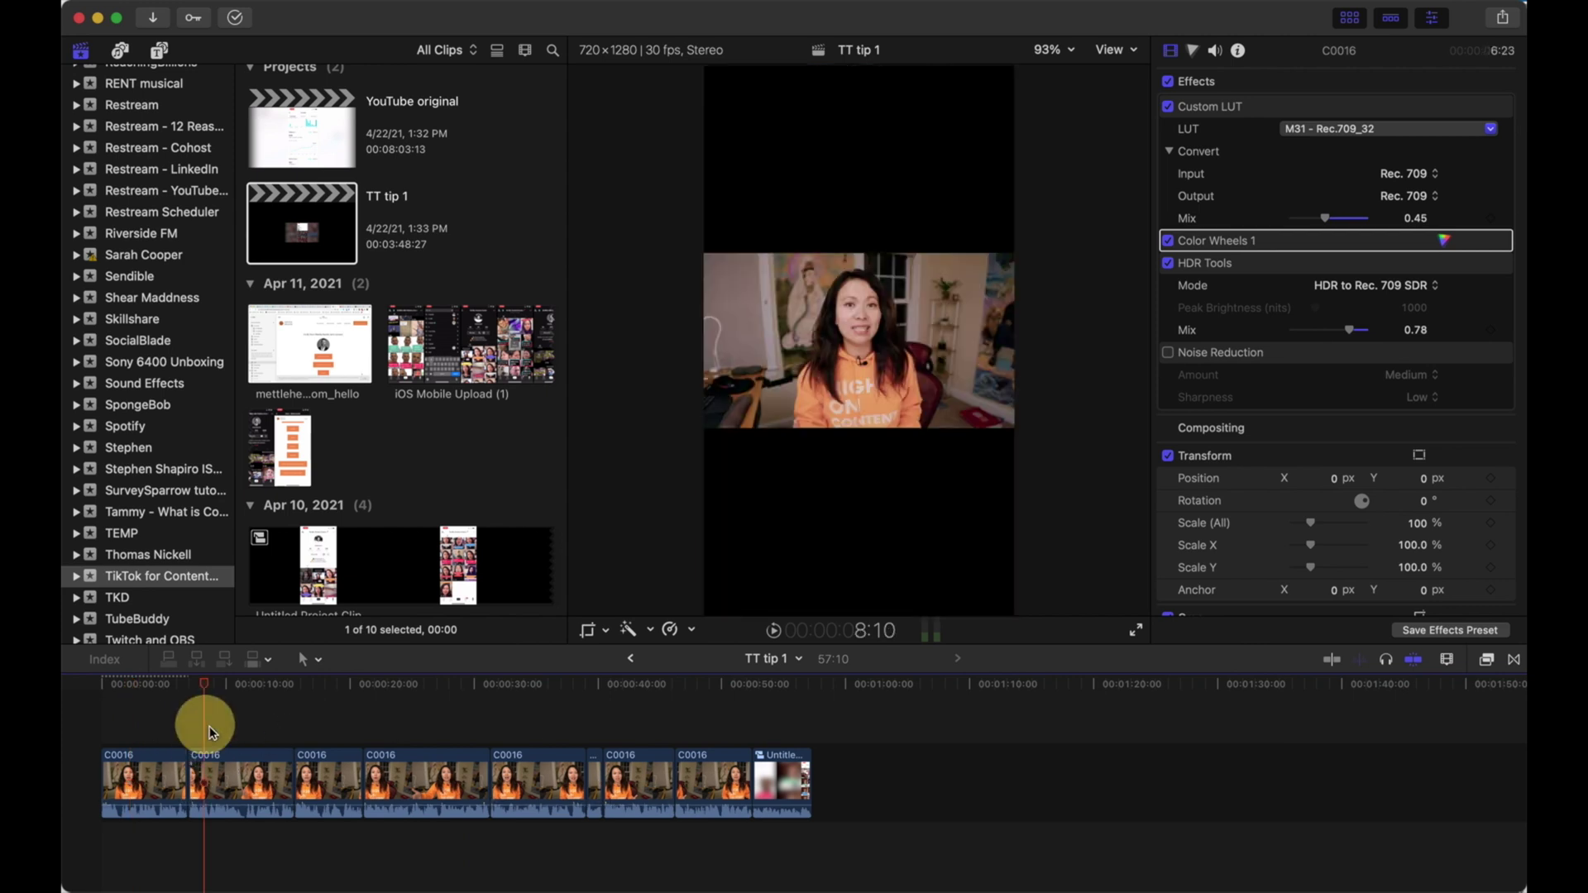
click(155, 715)
drag(132, 709, 830, 836)
right_click(653, 765)
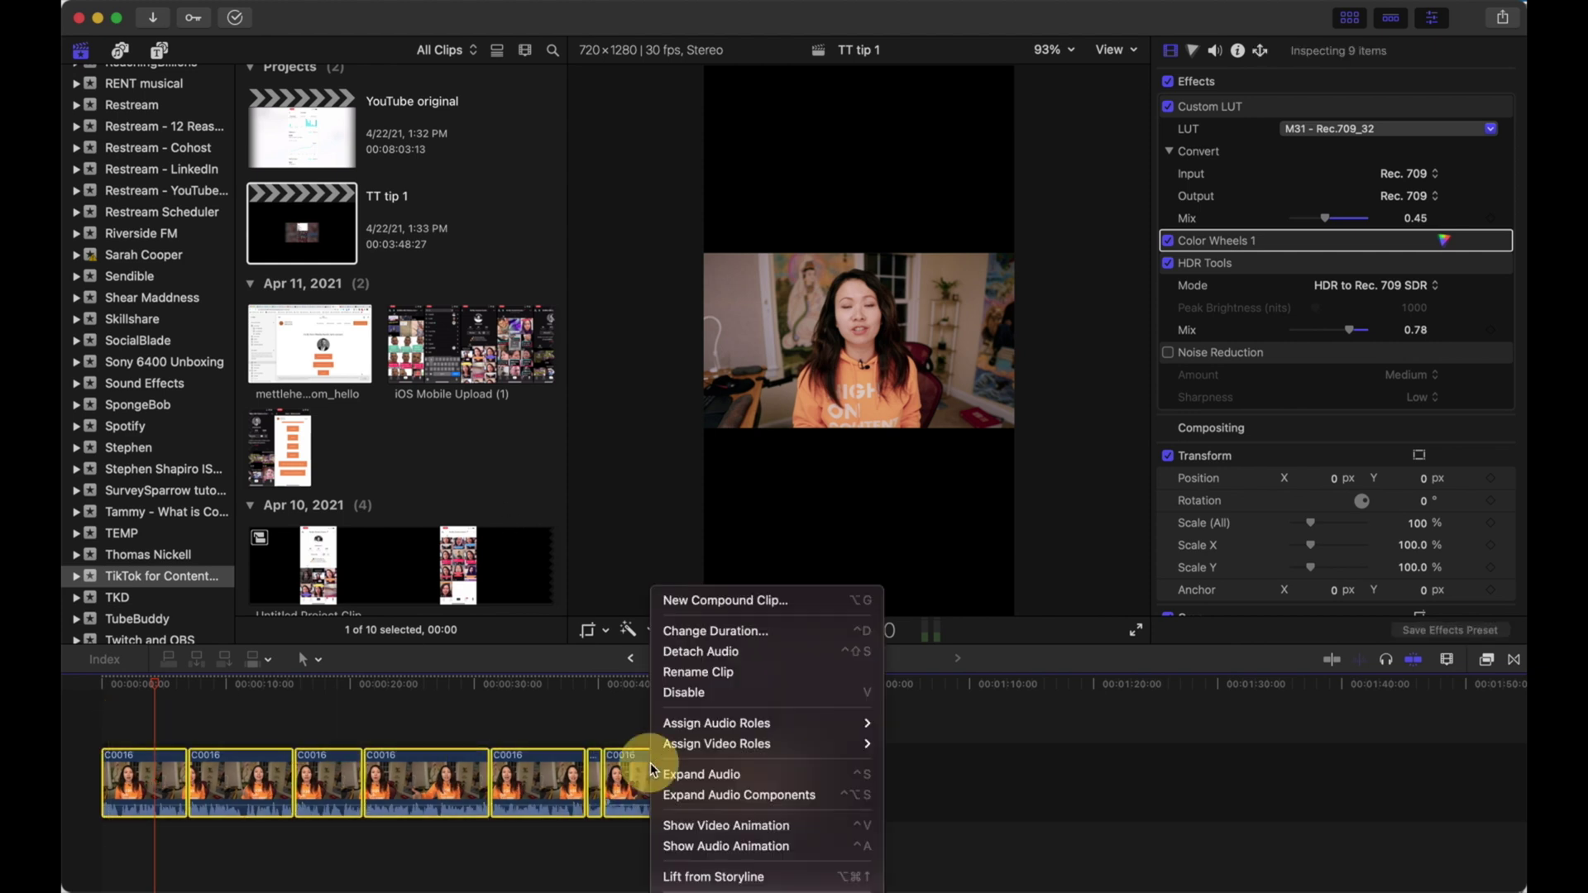
click(781, 606)
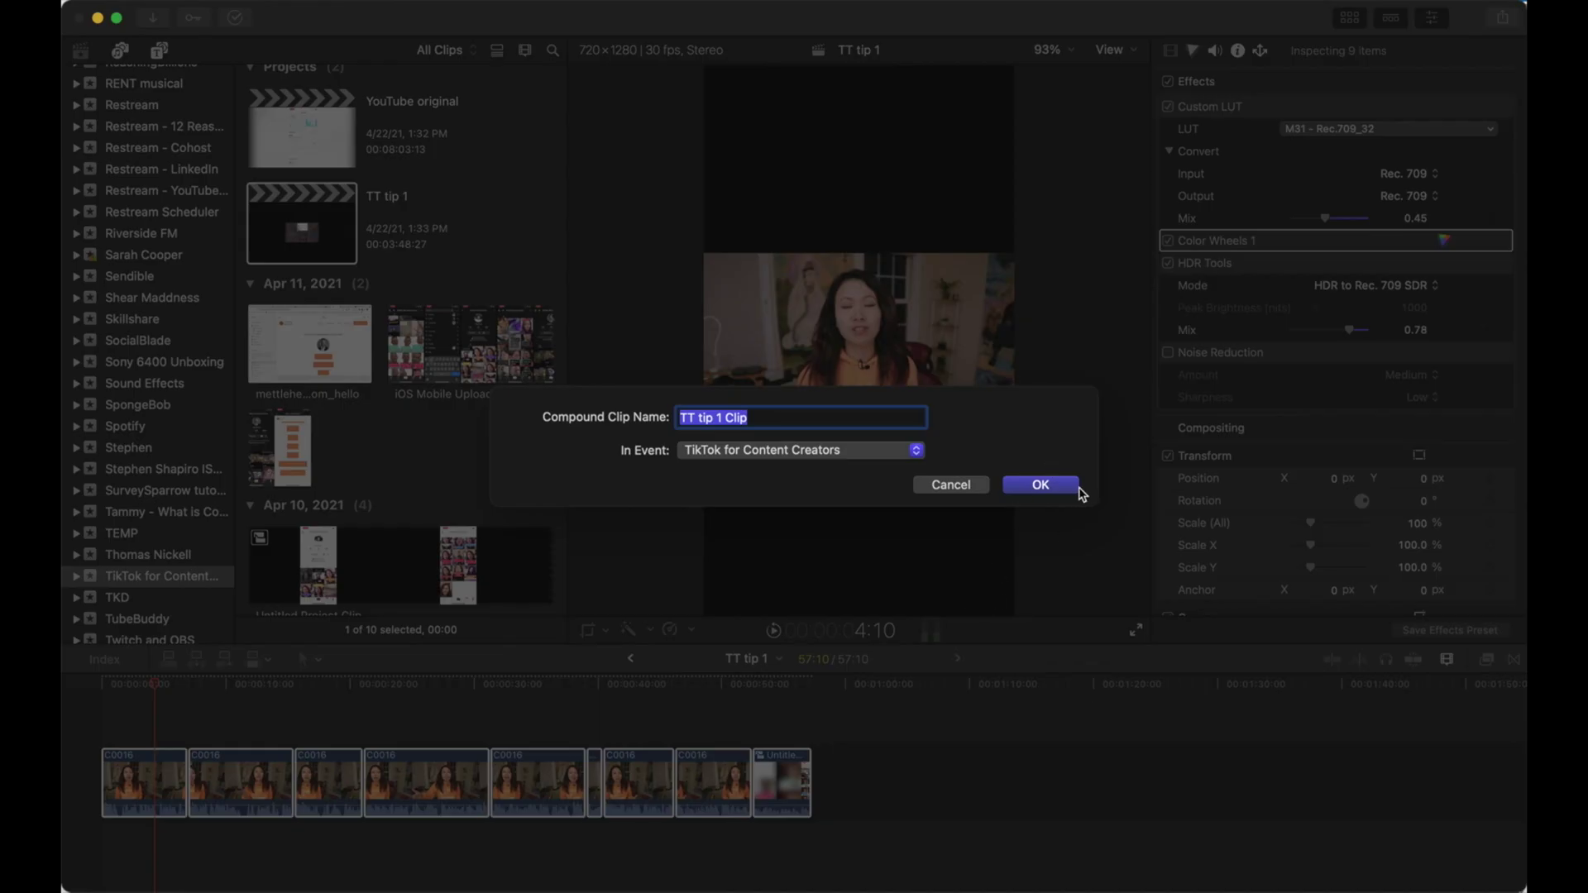
click(1067, 485)
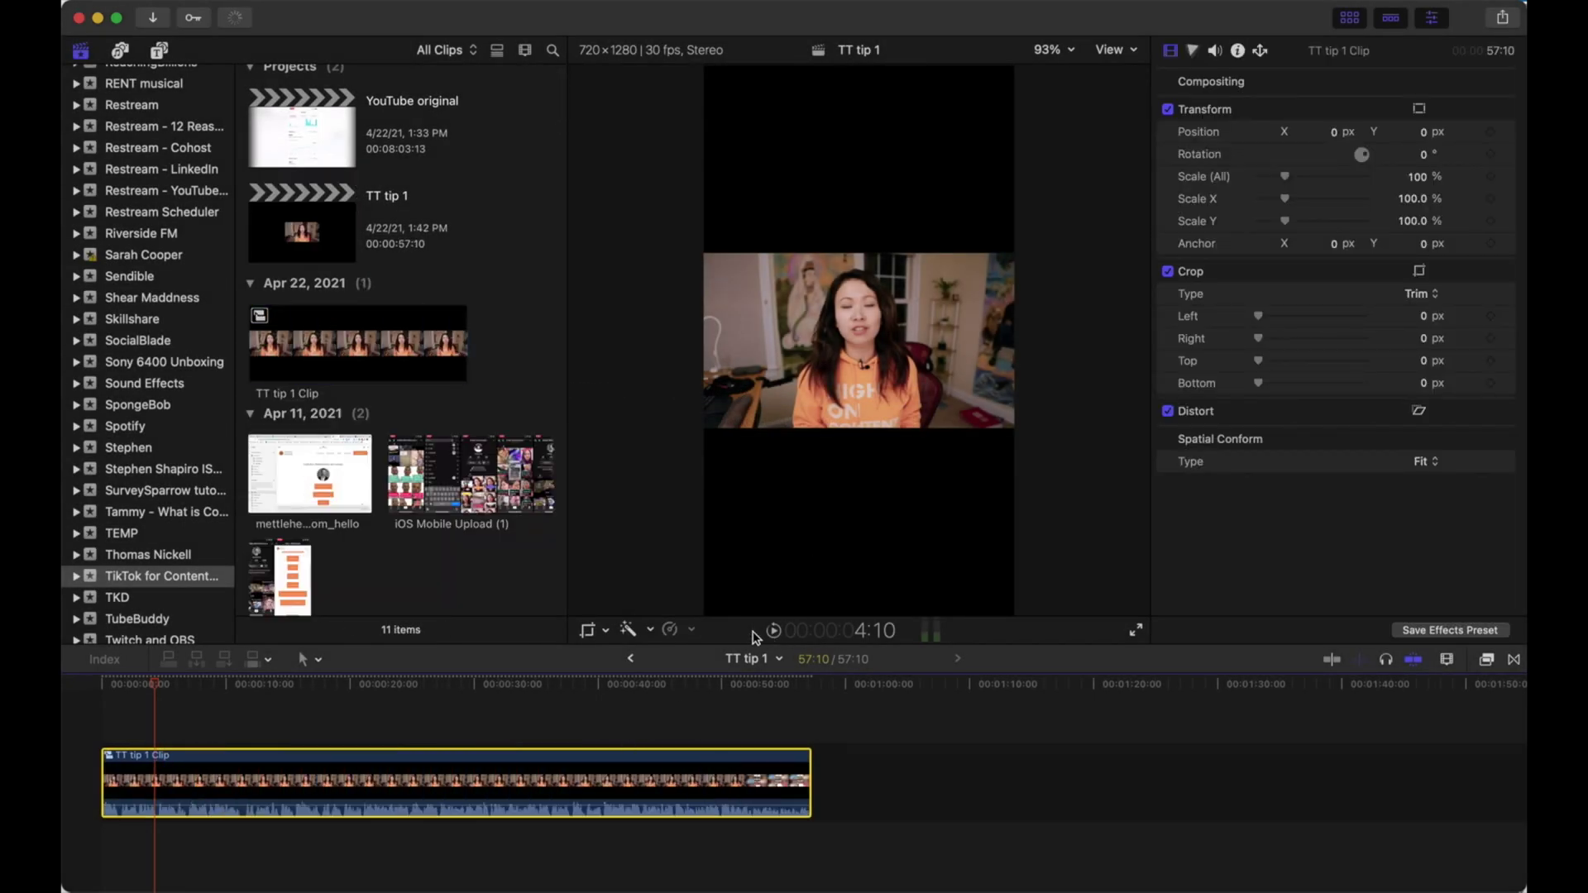
Crop the compound clip around the speaker so it fills the vertical frame
click(603, 630)
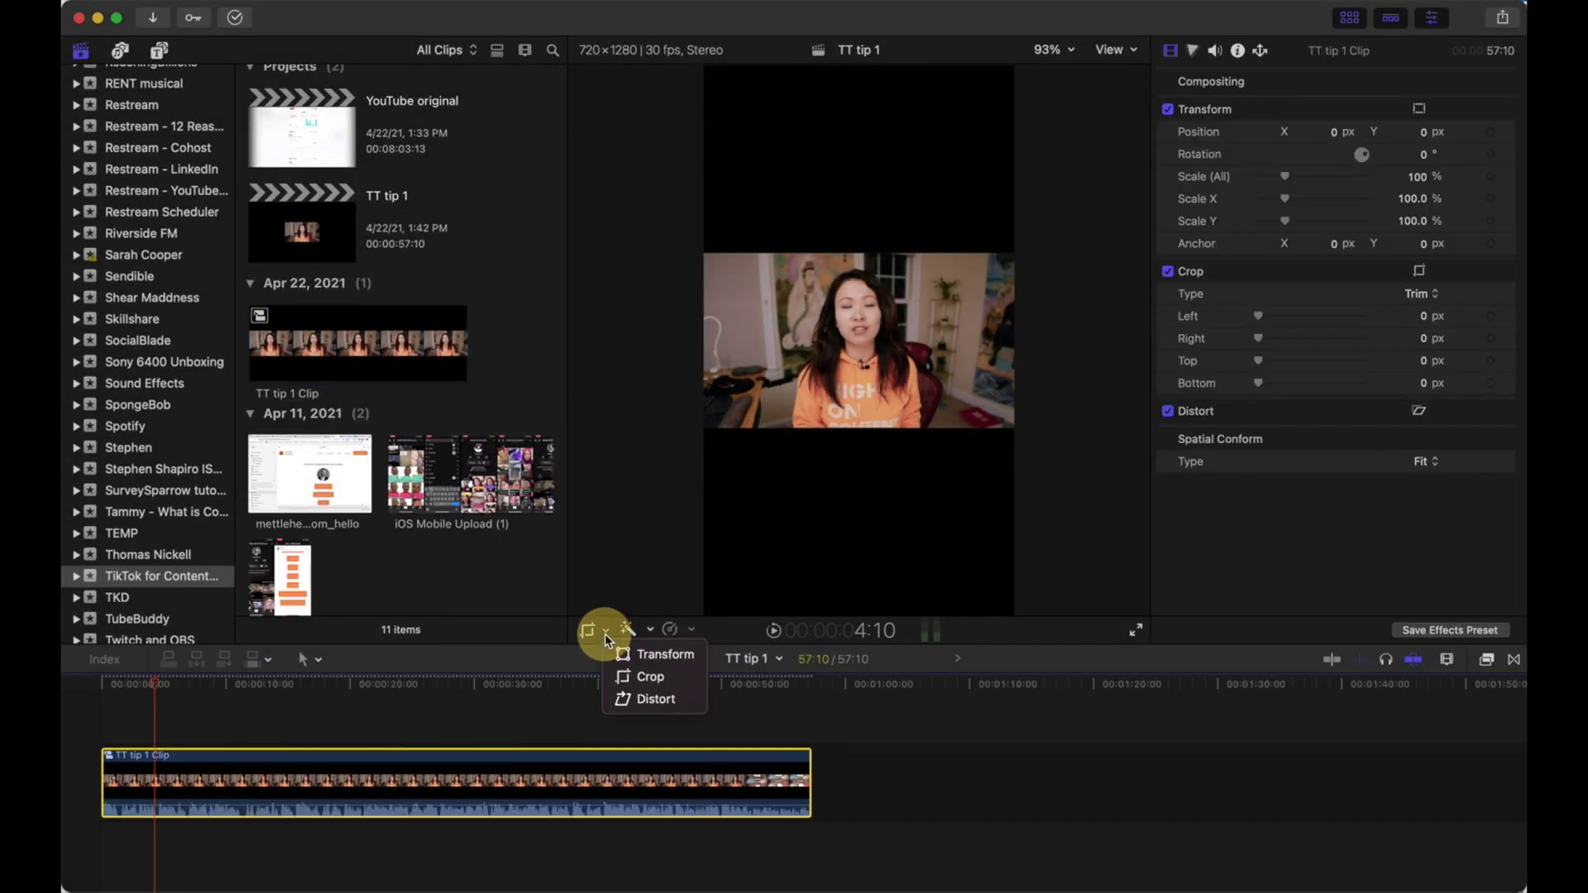
click(637, 677)
drag(912, 420, 911, 429)
drag(860, 323, 850, 311)
drag(902, 259, 897, 263)
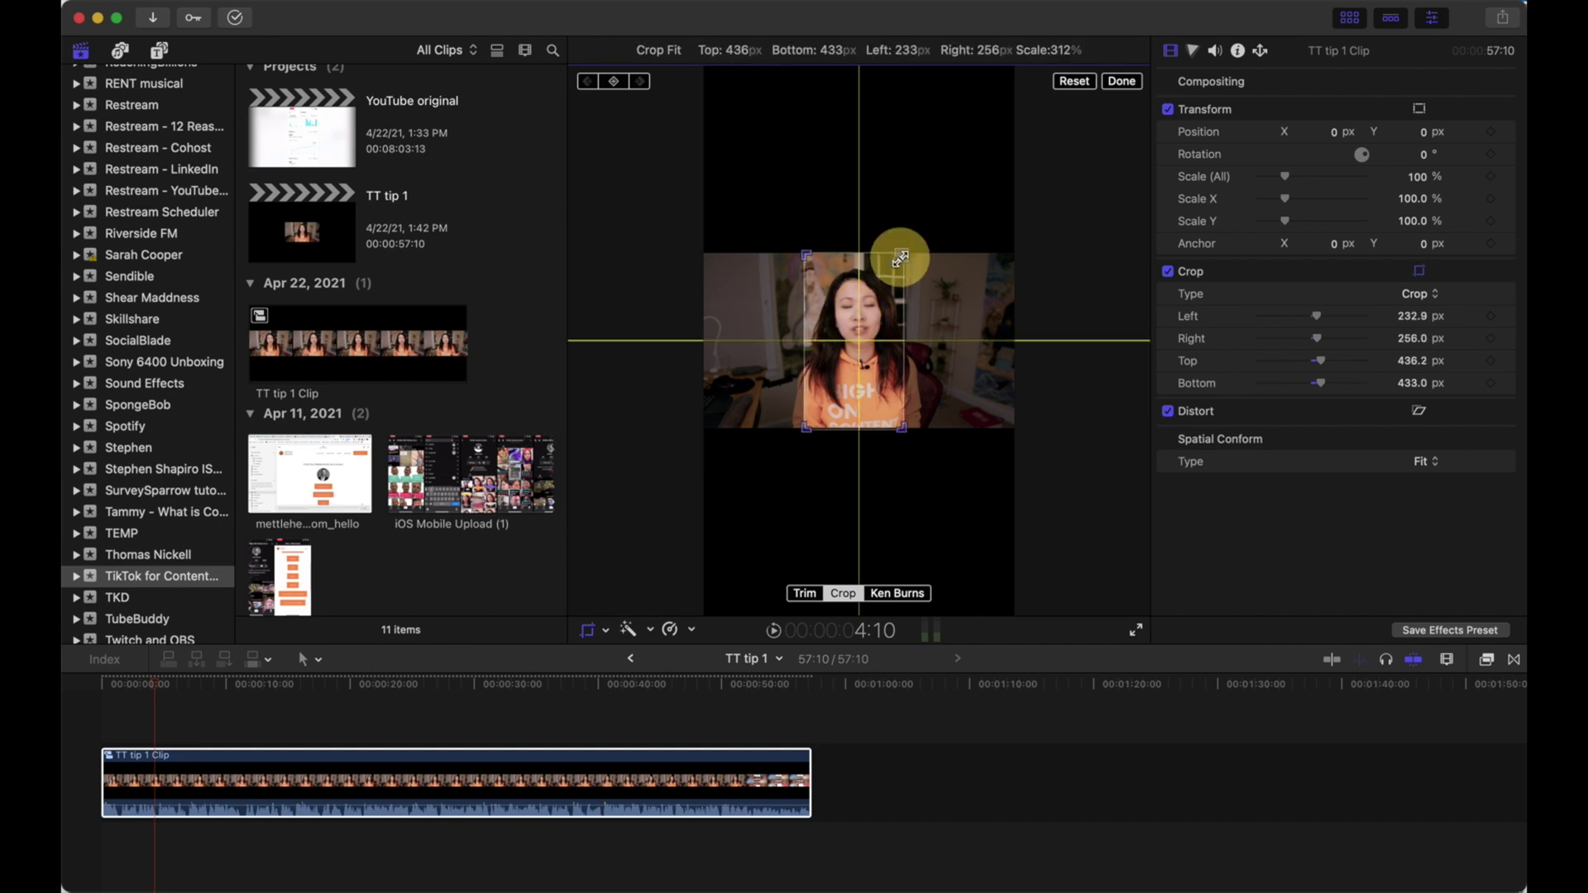
click(722, 773)
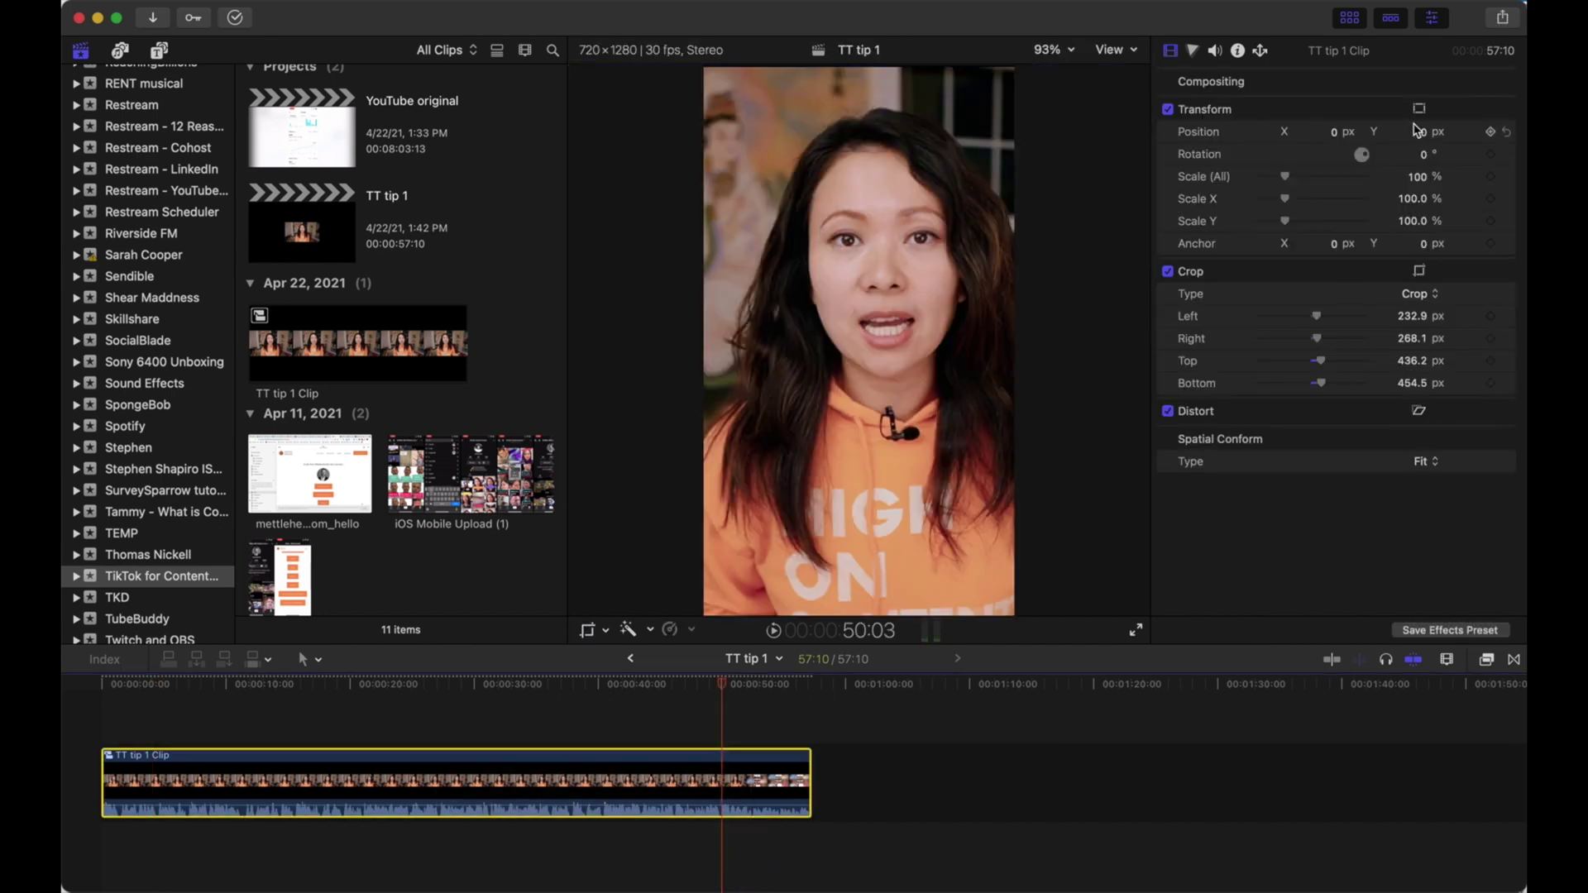
Export a 720 x 1280 Master File named 'TT tip 1' to the Downloads folder
click(1503, 17)
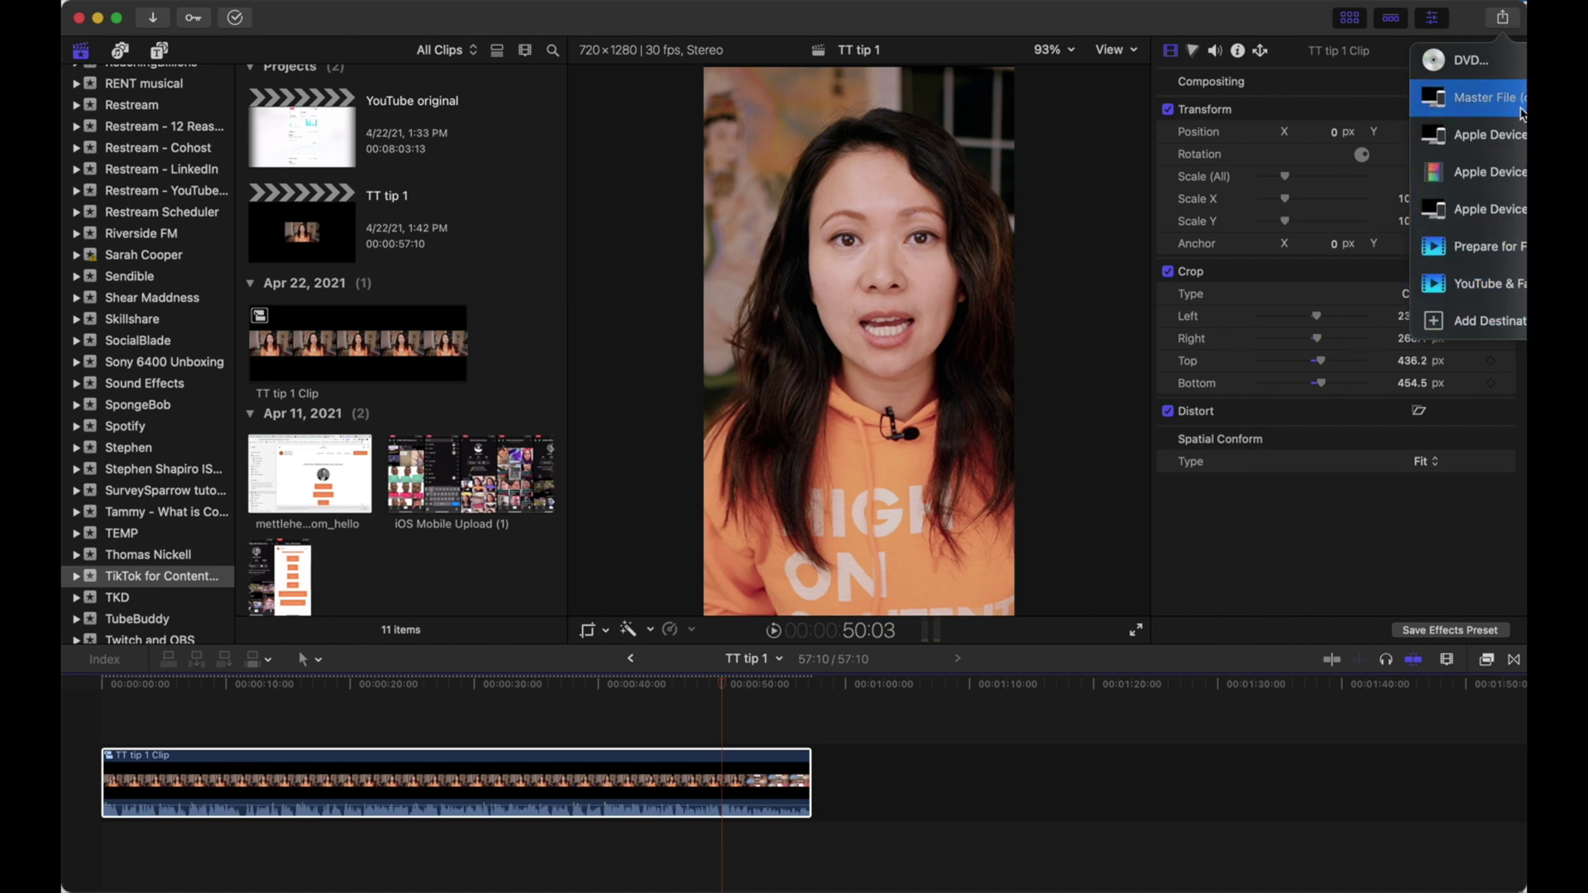
click(1518, 99)
click(736, 165)
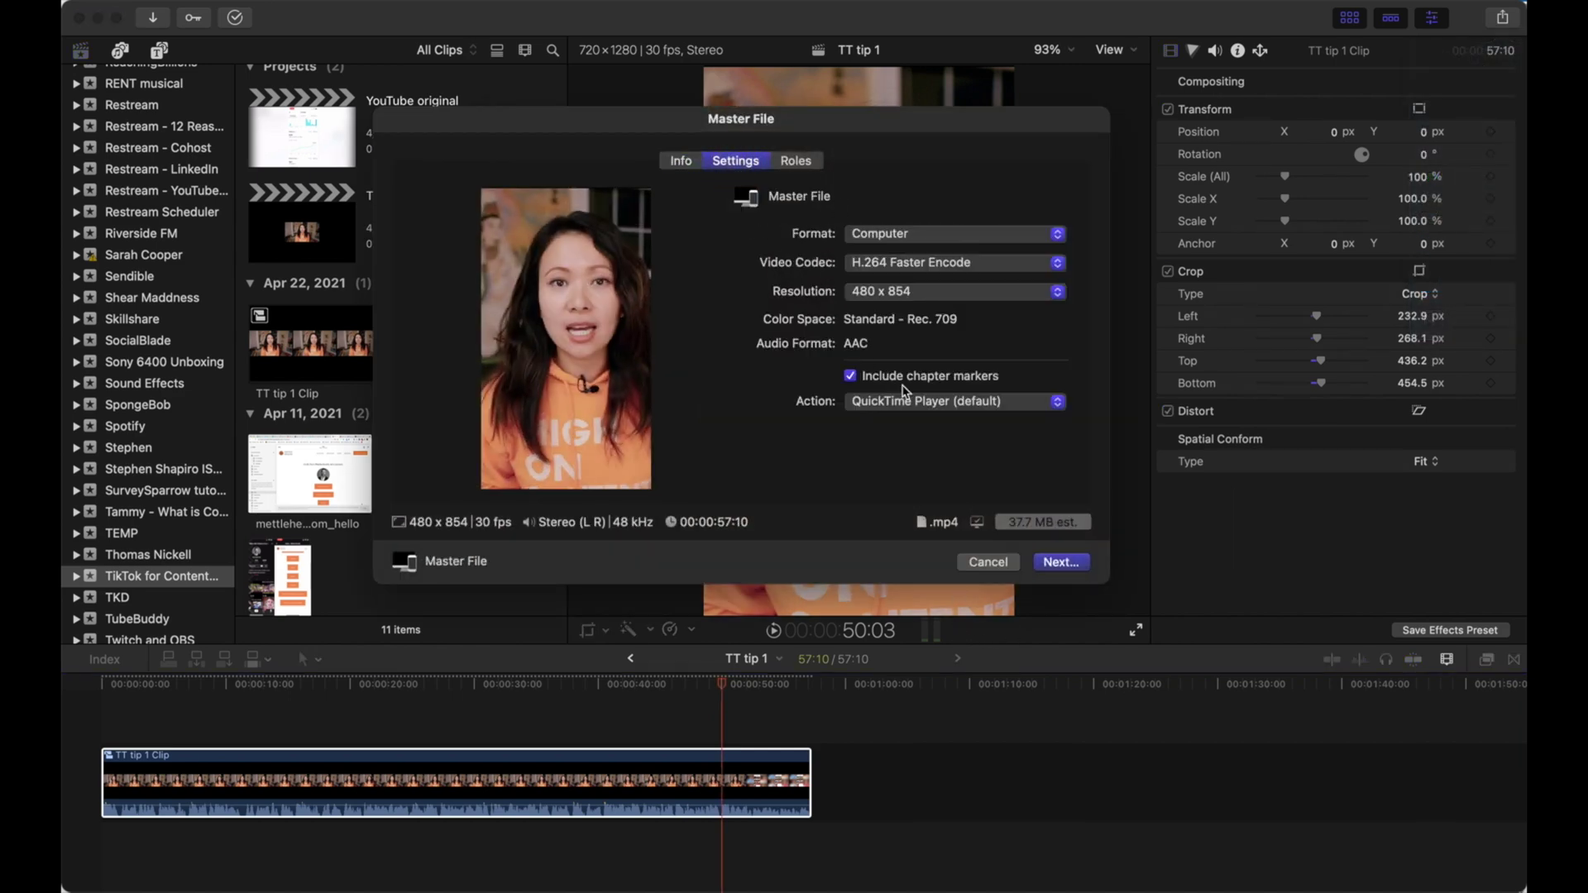
click(921, 293)
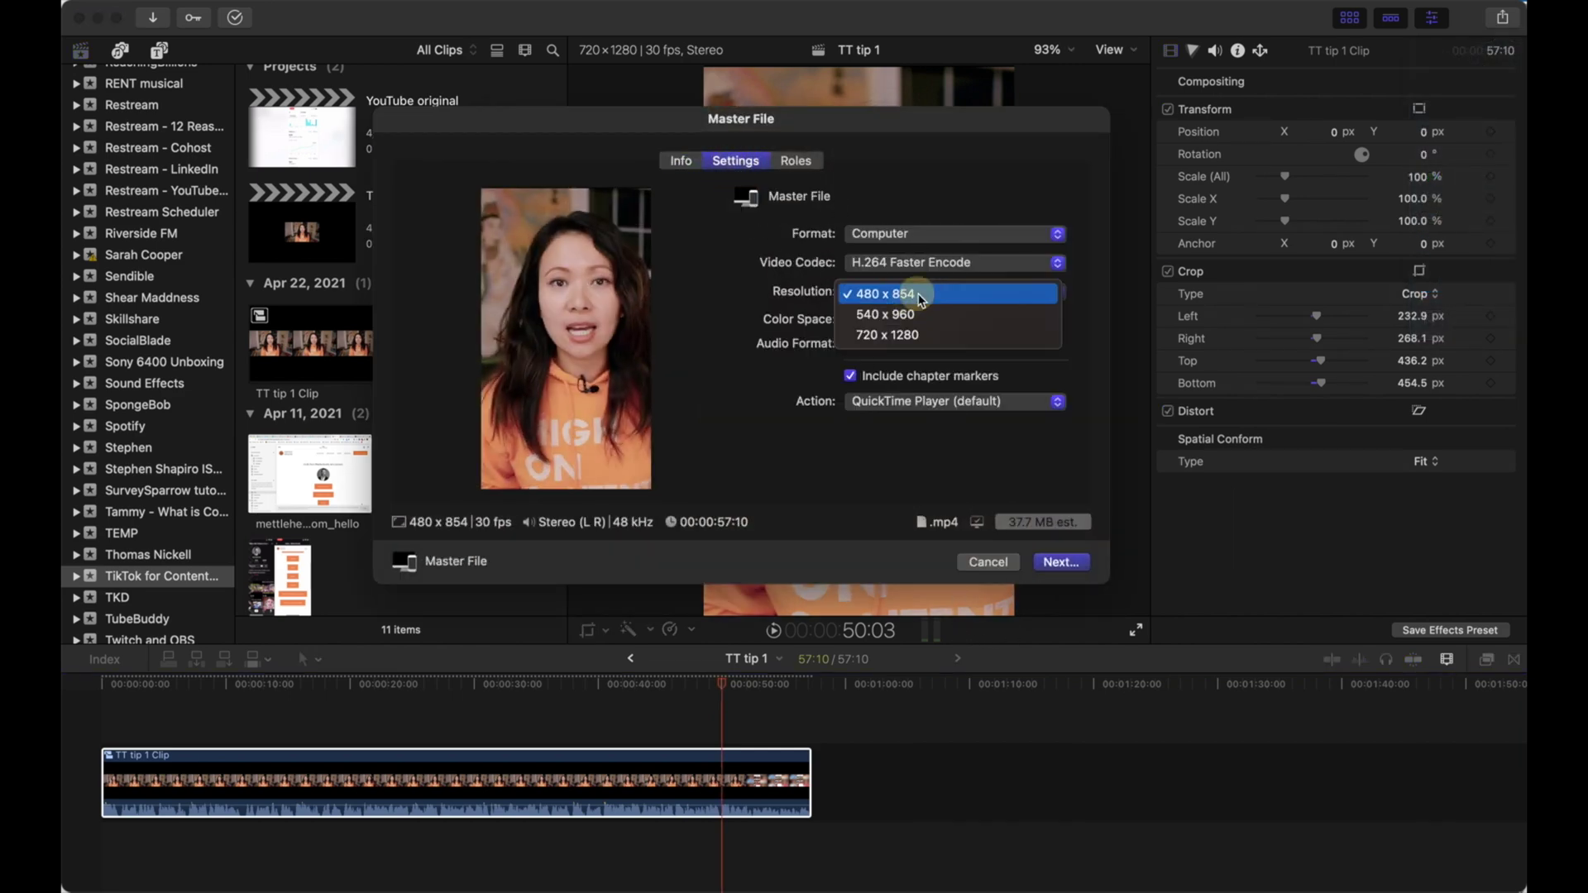
click(915, 334)
key(Return)
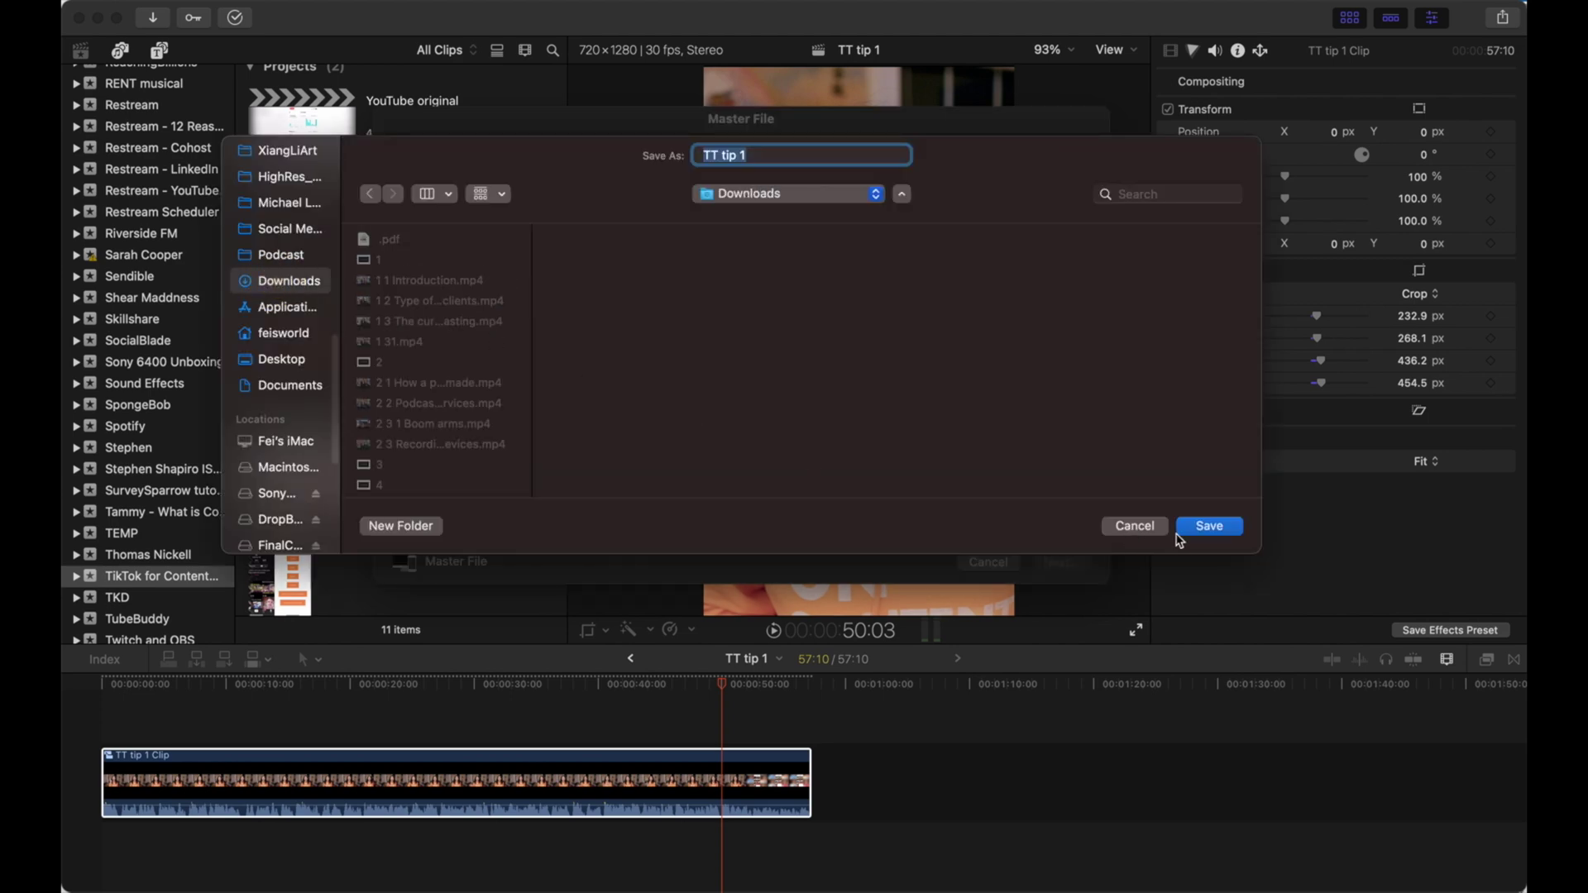
click(1209, 526)
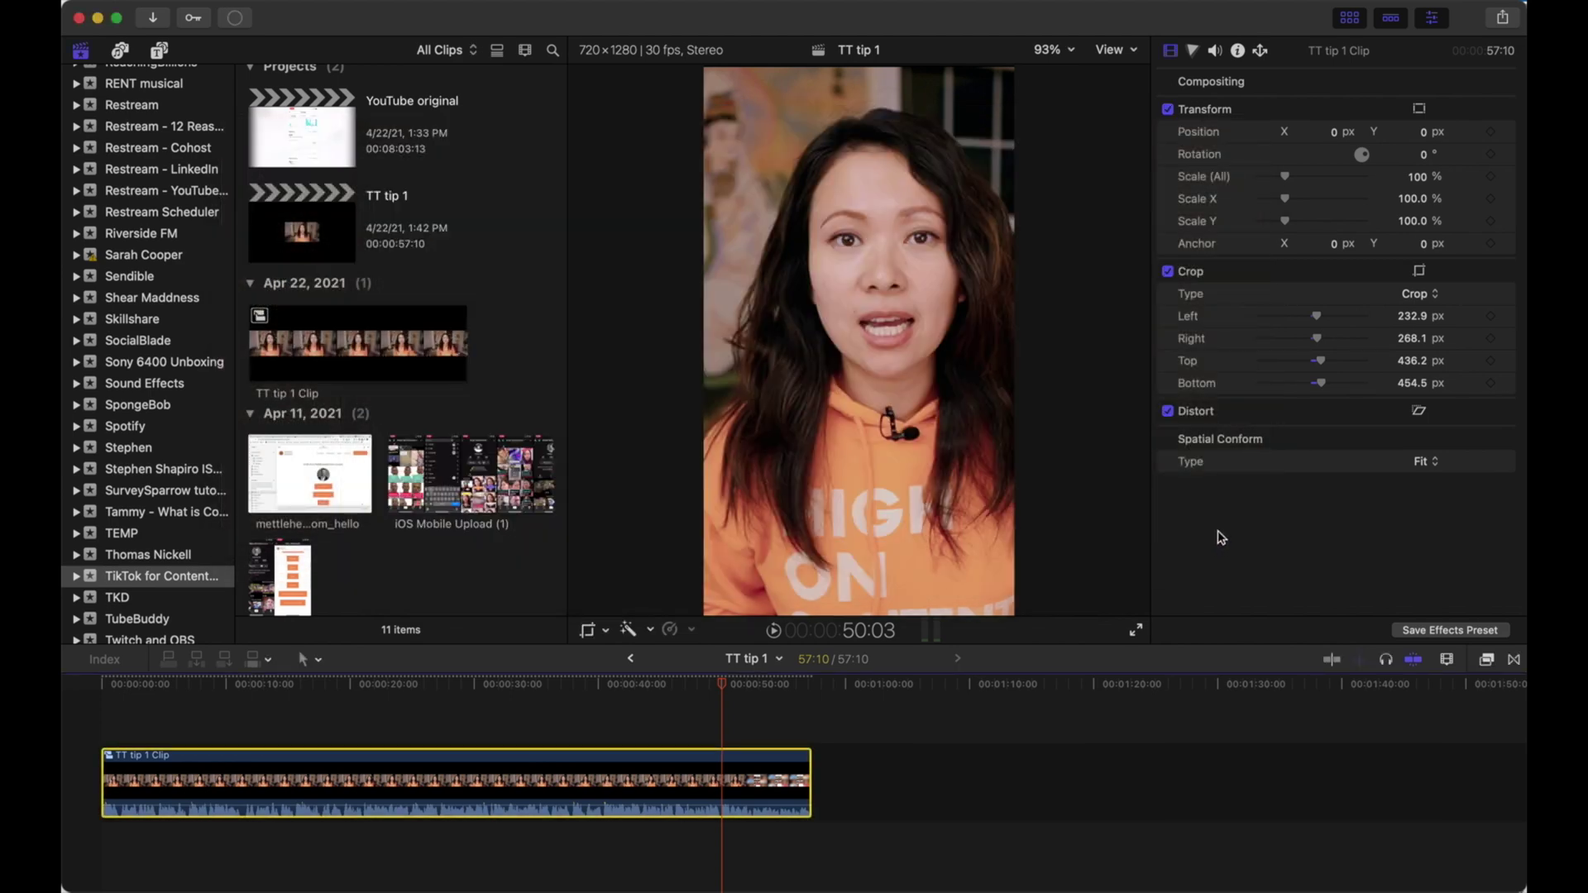